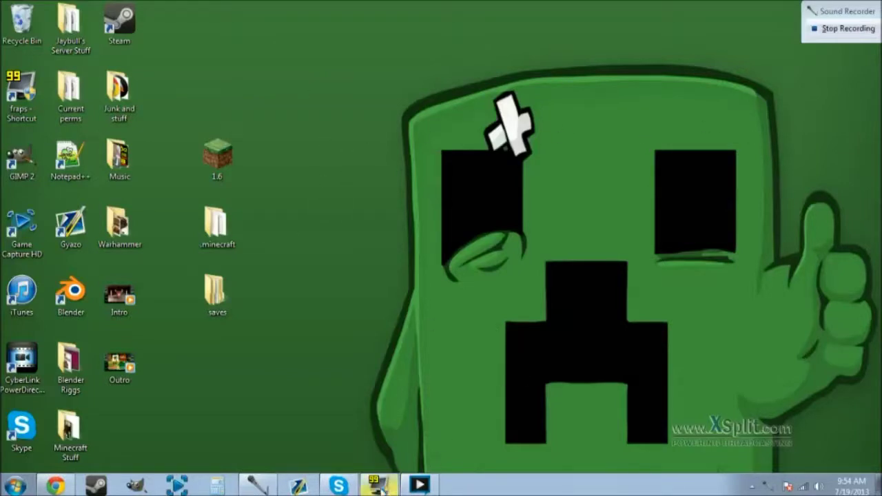
middle_click(378, 484)
left_click(495, 287)
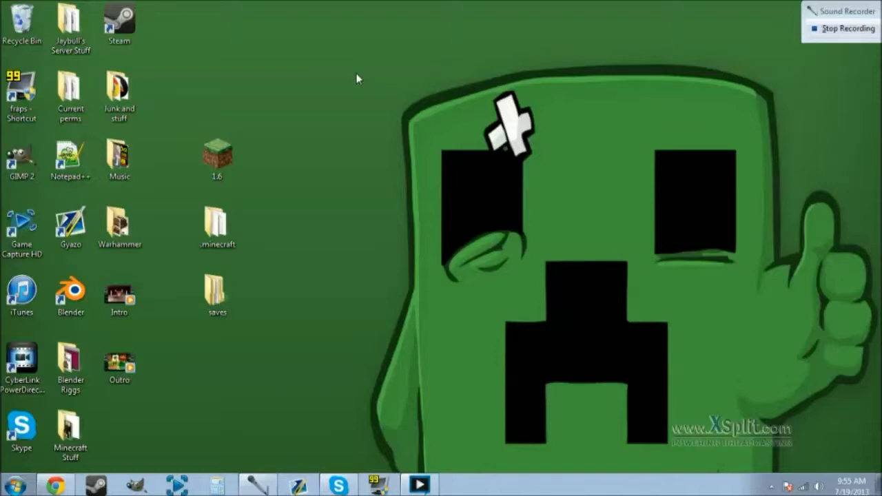
Move the zanMap162j archive from the Minecraft Stuff folder to the desktop, placing it directly below the saves folder
double_click(69, 431)
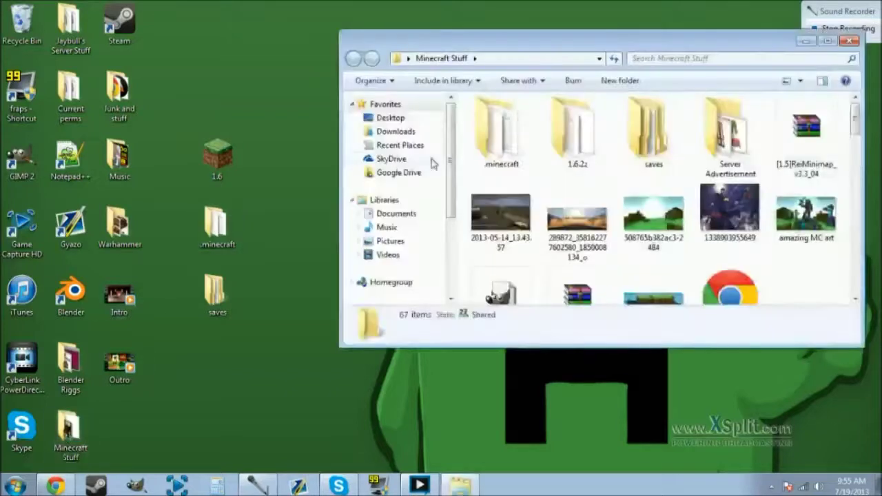
left_click(667, 205)
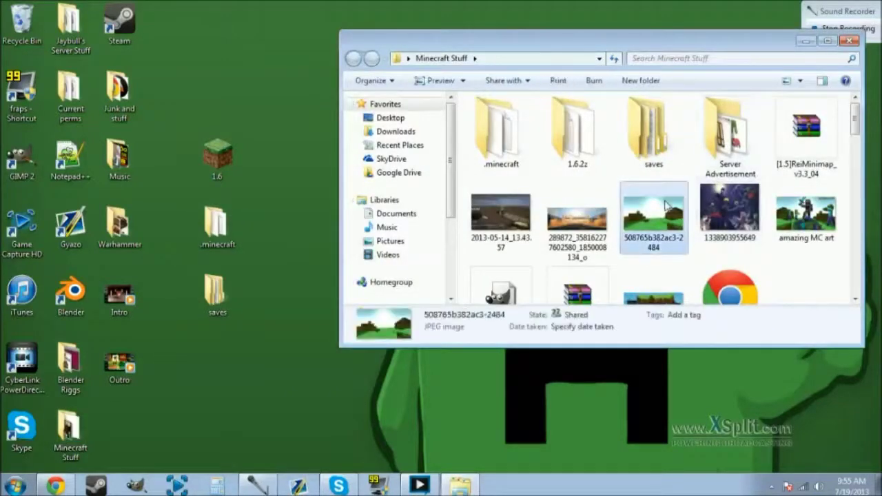
key("z")
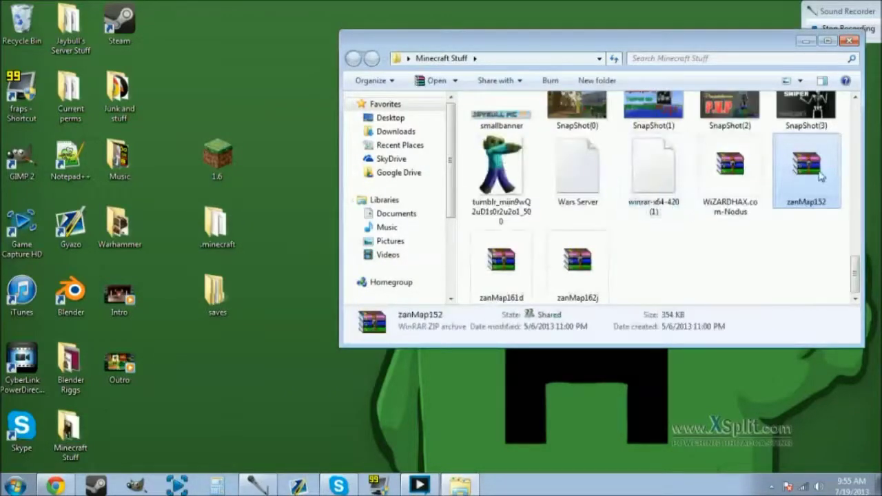
left_click_drag(578, 261, 266, 364)
left_click(849, 41)
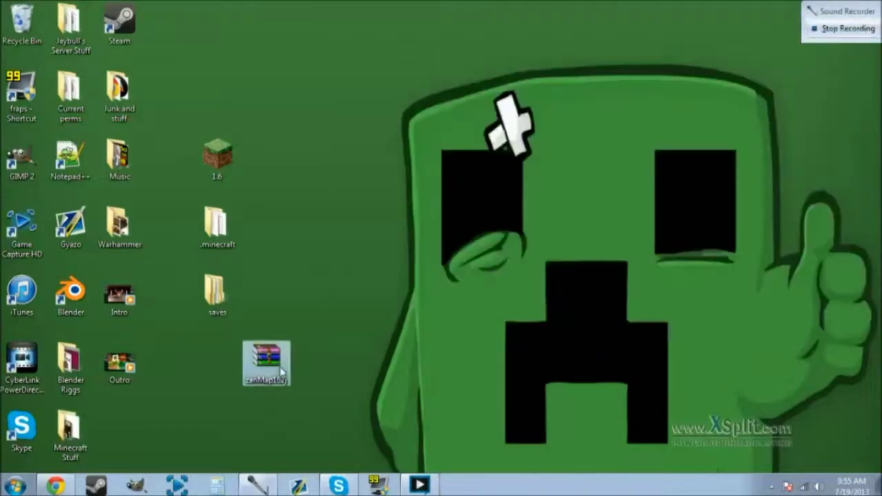
left_click(322, 345)
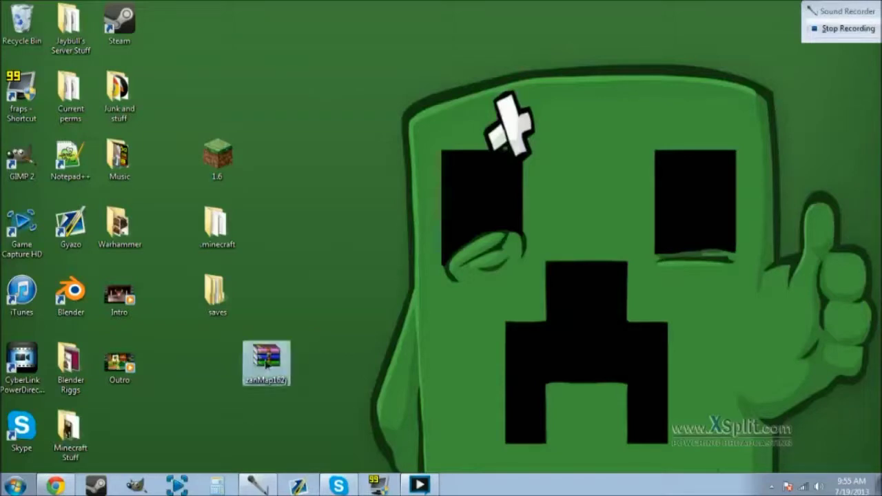
left_click_drag(272, 358, 238, 361)
left_click(210, 337)
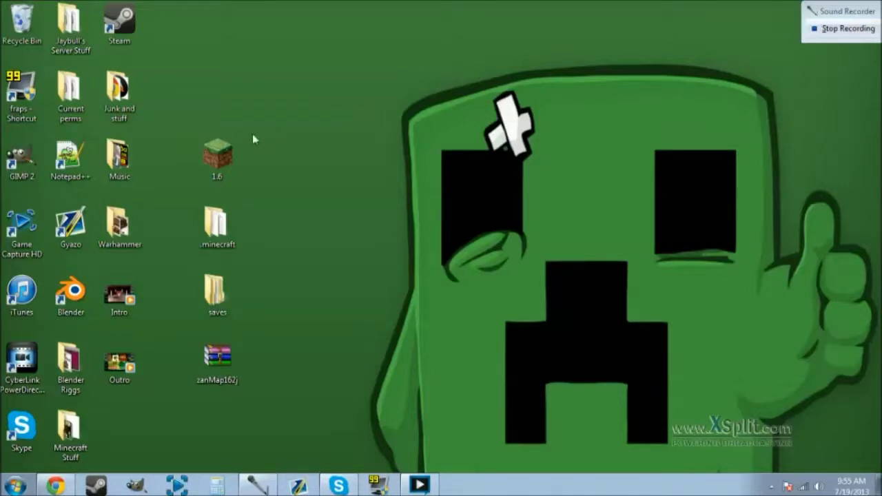
Start the Minecraft launcher from the 1.6 desktop shortcut and select the existing profile
double_click(221, 155)
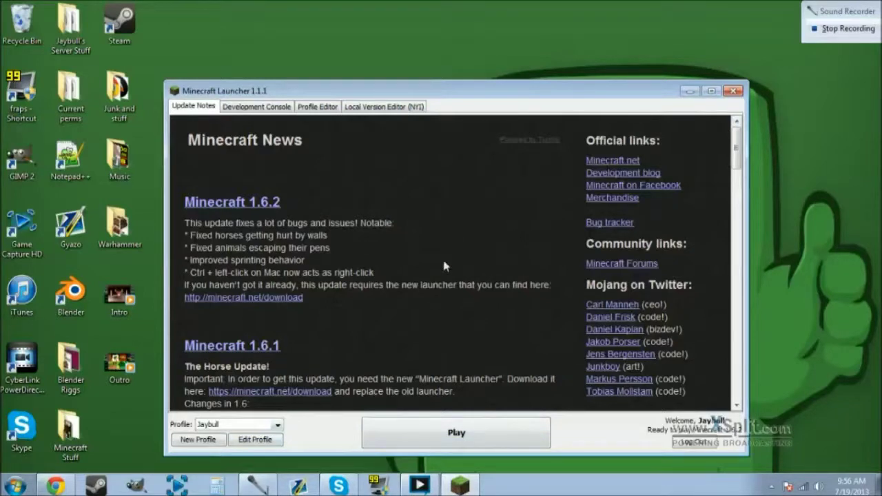
left_click(276, 426)
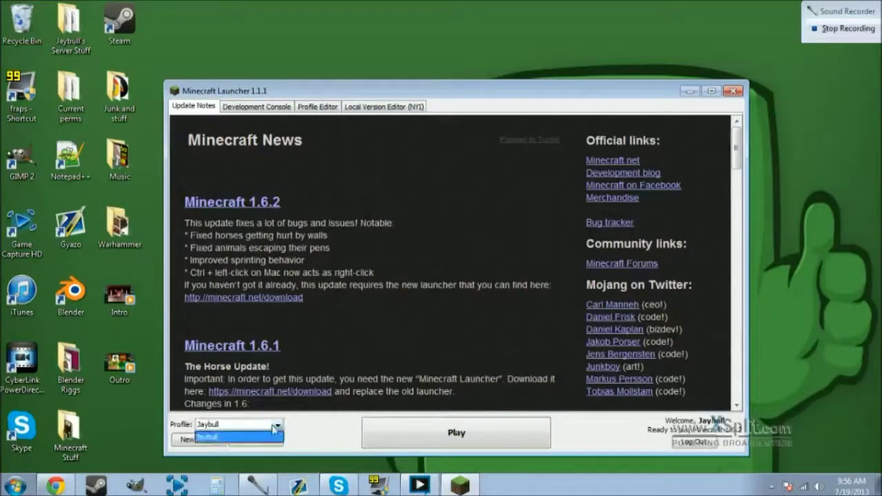
left_click(231, 436)
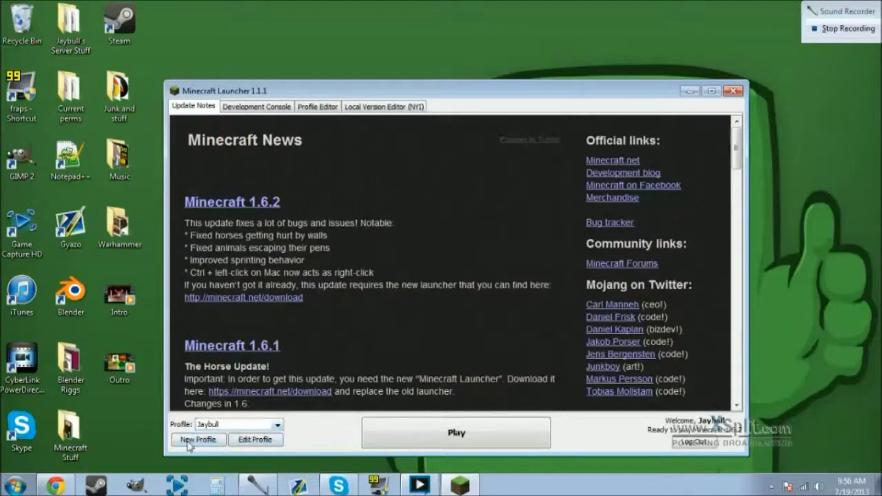
Look at the new profile settings without saving, and check which game version the existing profile uses
left_click(193, 440)
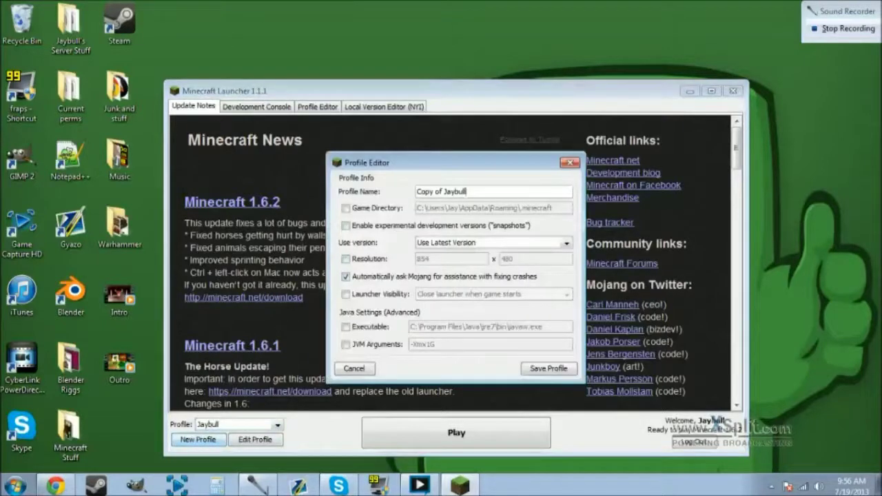
left_click(365, 370)
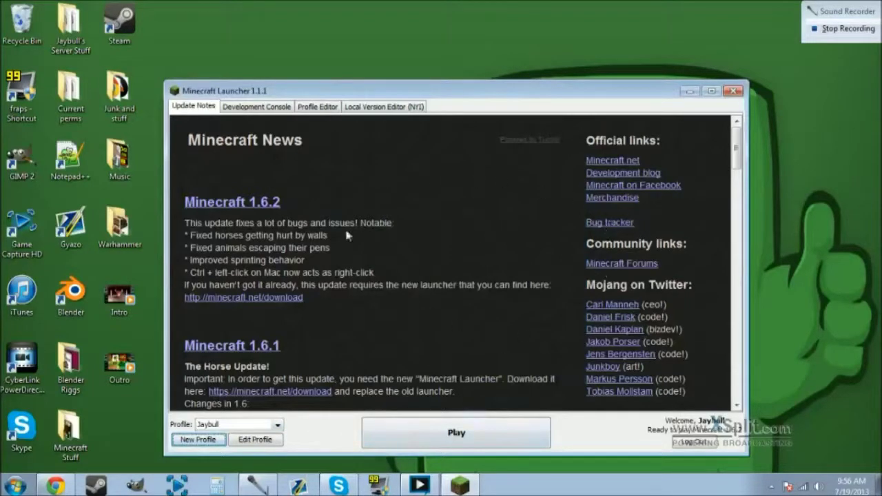
left_click(325, 109)
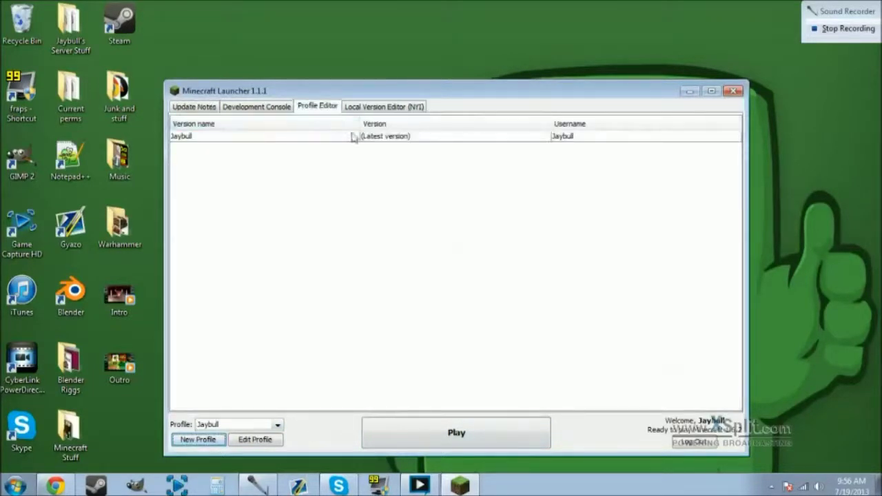
left_click(434, 137)
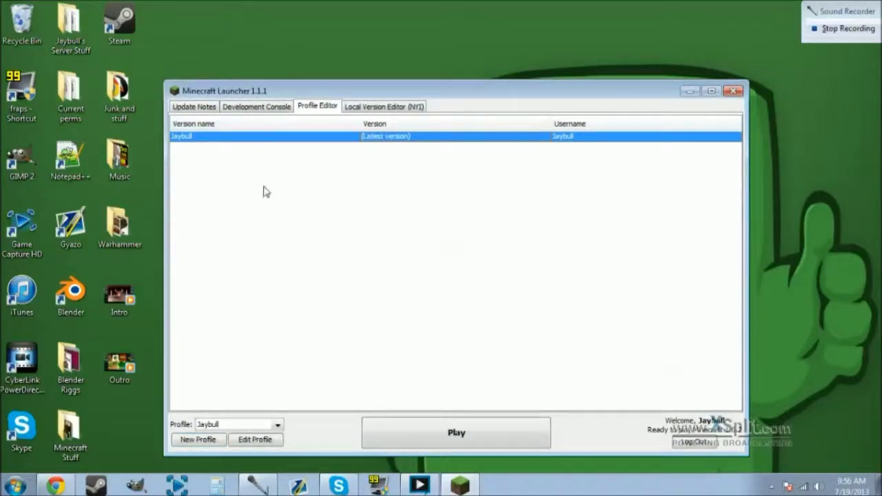
Return to the update notes, launch Minecraft 1.6.2 once and close the game at its title screen
left_click(213, 107)
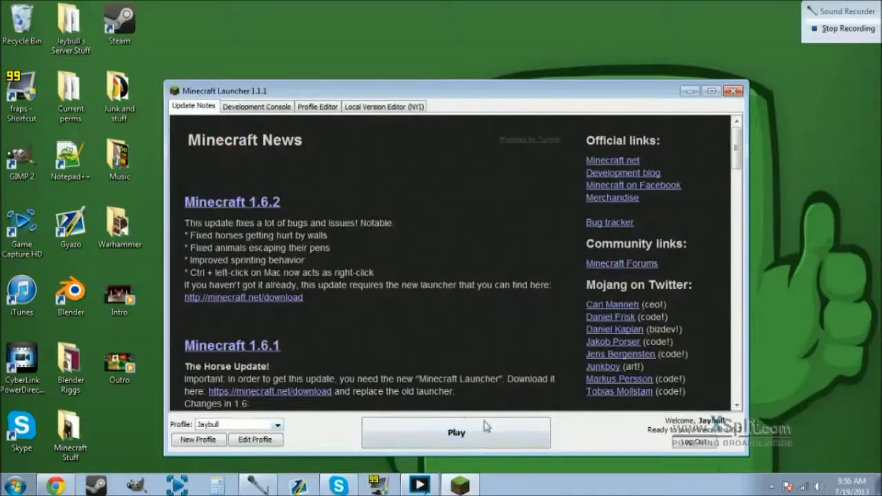
left_click(529, 432)
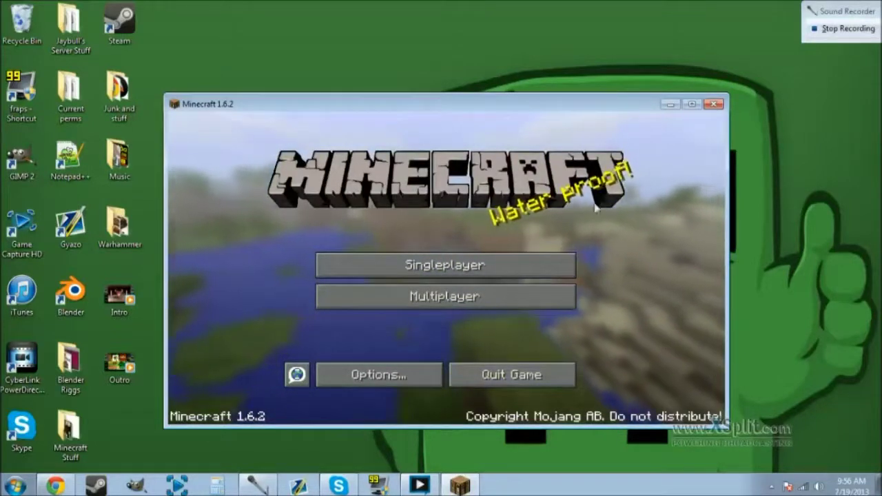
left_click(713, 105)
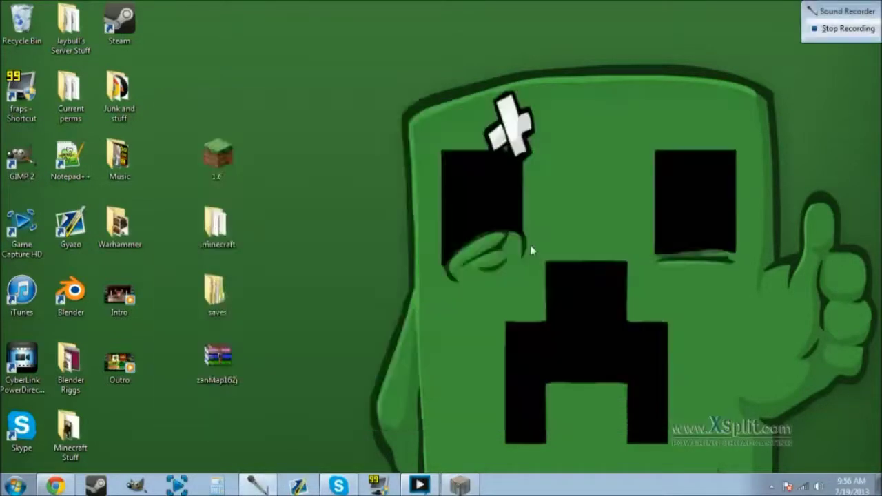
Reopen the Minecraft launcher, shift its window slightly upward and minimize it
double_click(235, 154)
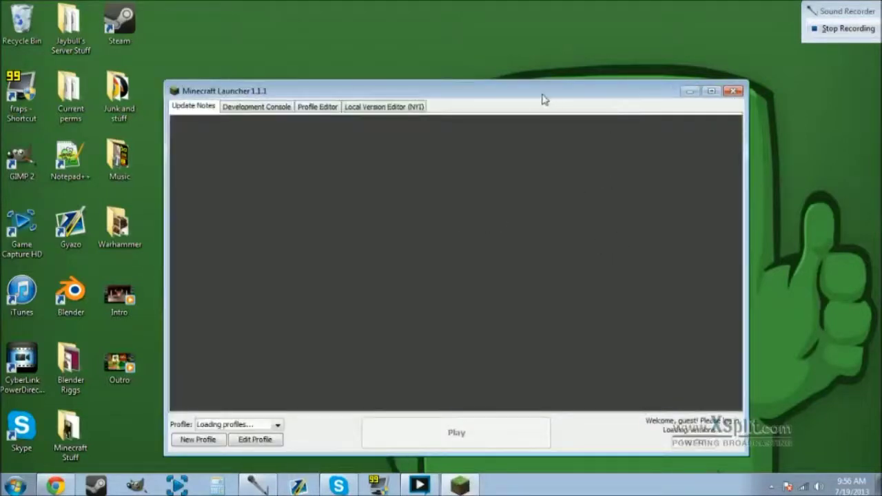
left_click_drag(545, 100, 544, 82)
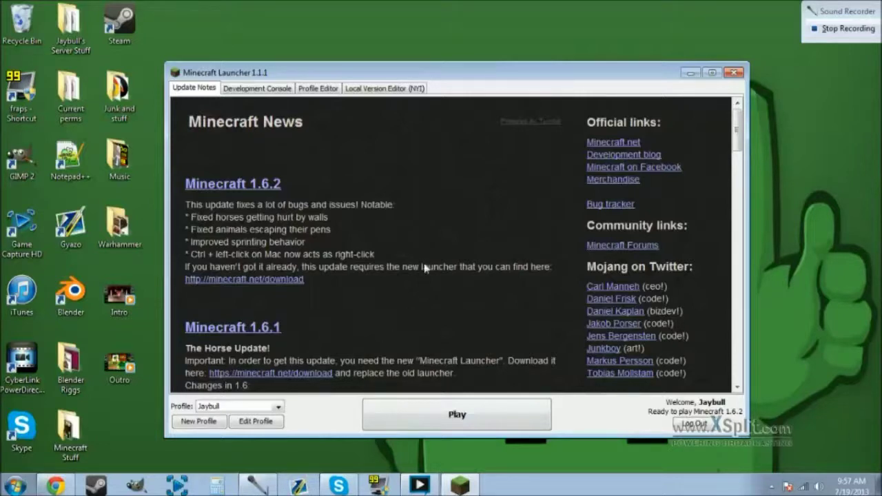
left_click(690, 73)
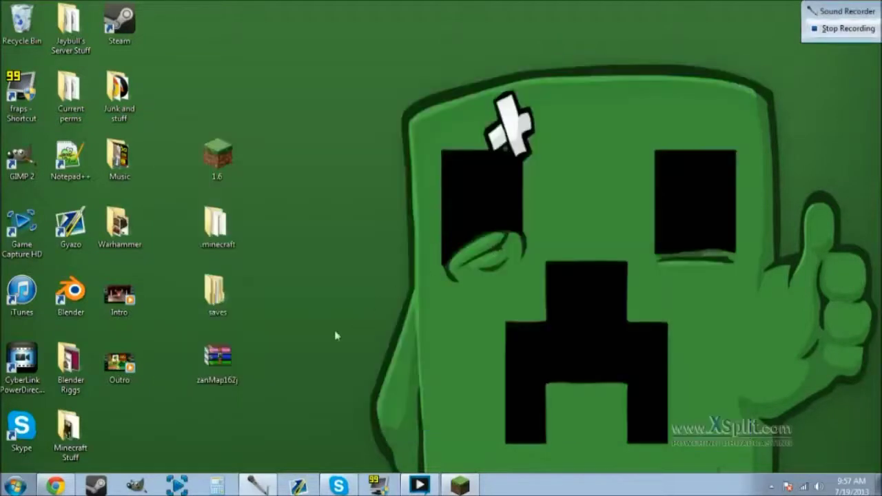
Search for %appdata%, replace the search with run, and open the AppData Roaming folder
left_click(15, 486)
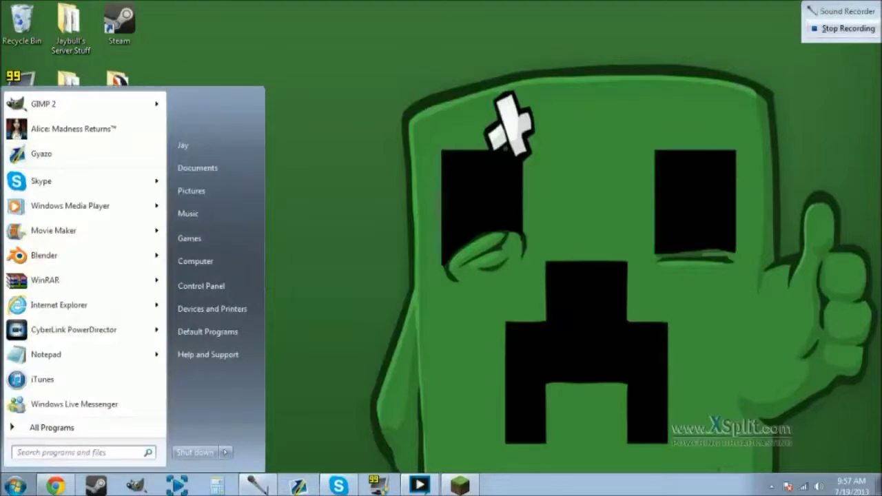
type("%")
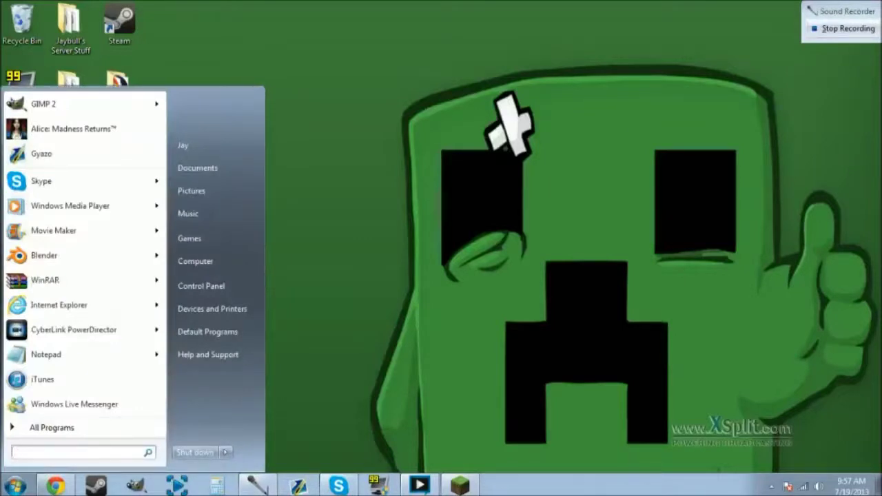
type("a")
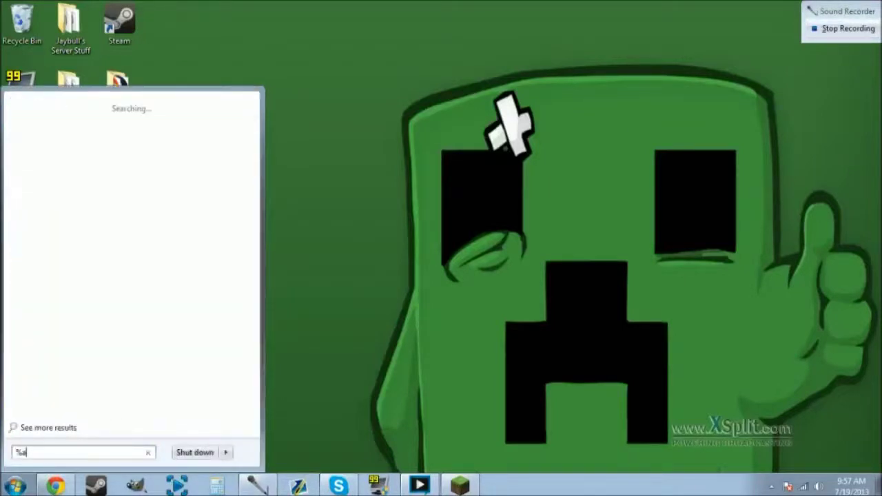
type("ppdata%")
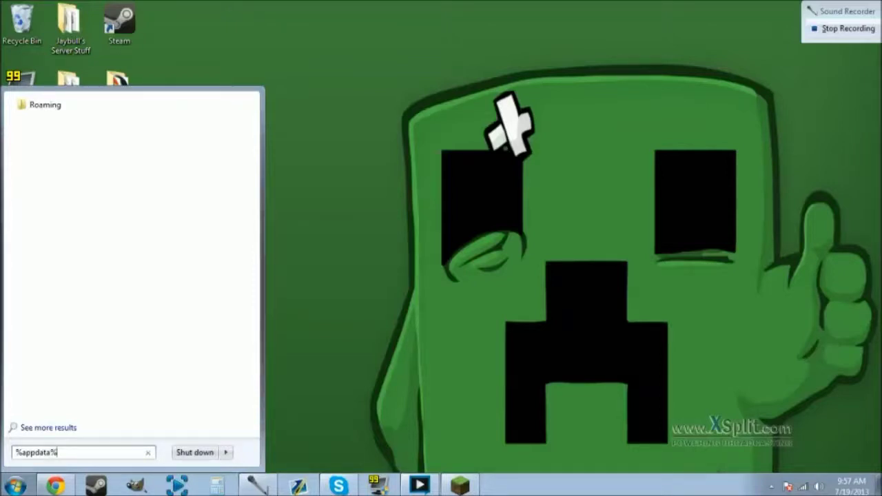
key("Escape")
type("run")
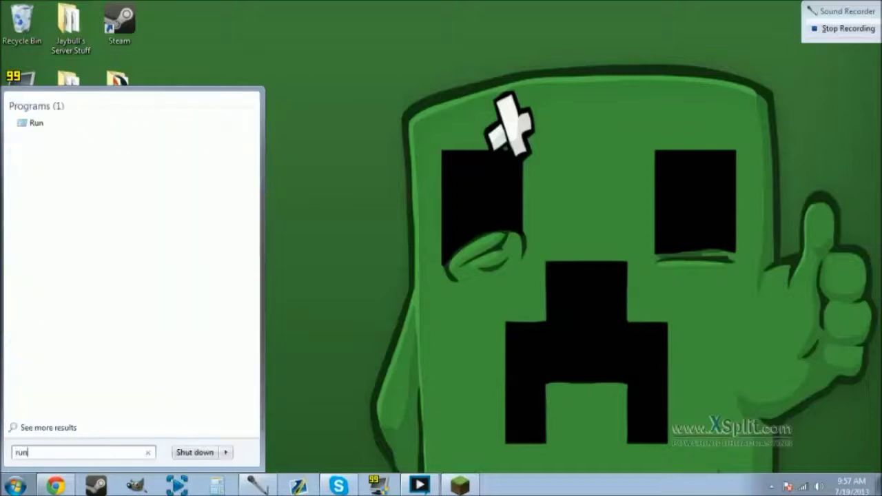
key("Return")
left_click(99, 447)
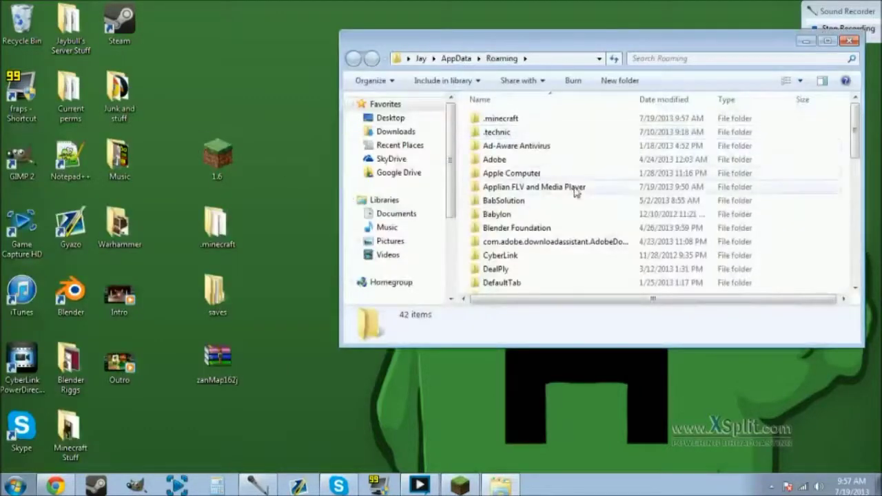
Go into the .minecraft folder, its versions subfolder and the 1.6.2 folder
left_click(527, 120)
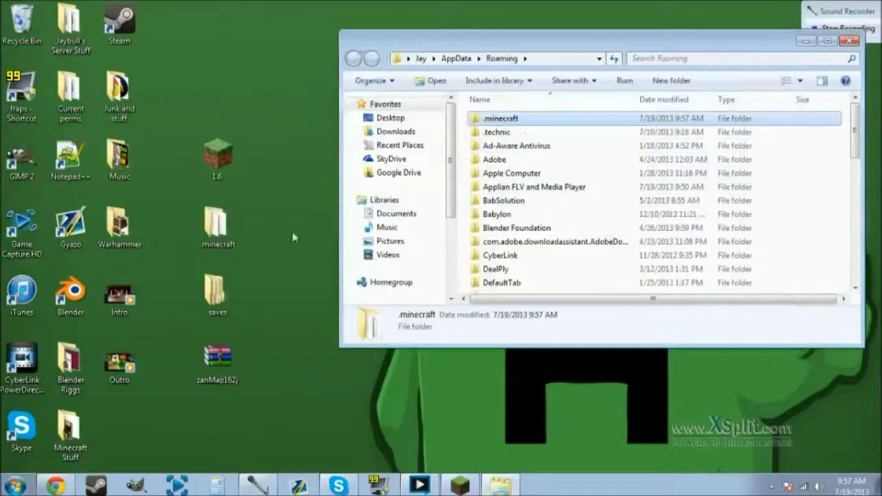
double_click(526, 120)
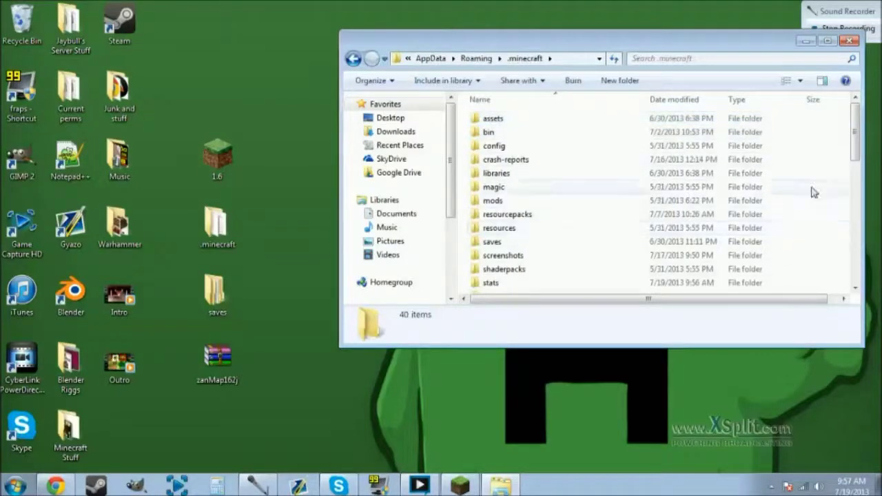
scroll(813, 138, "down", 3)
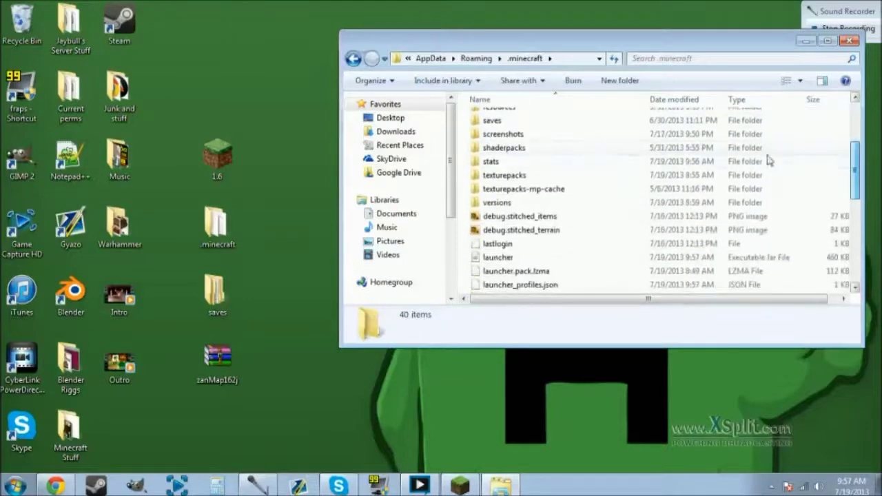
left_click(492, 205)
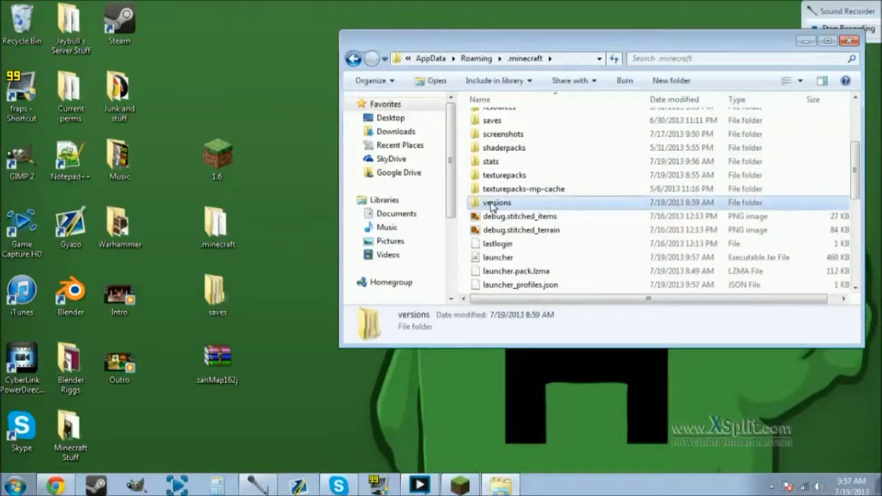
double_click(524, 207)
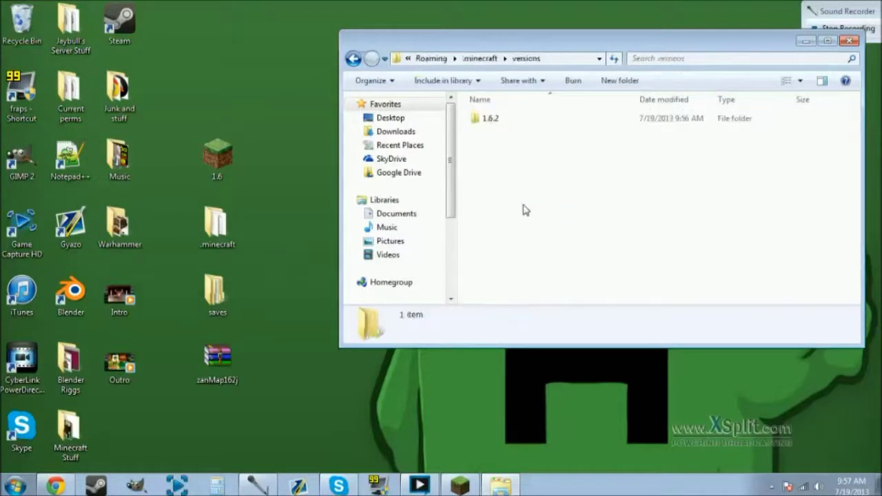
left_click(494, 120)
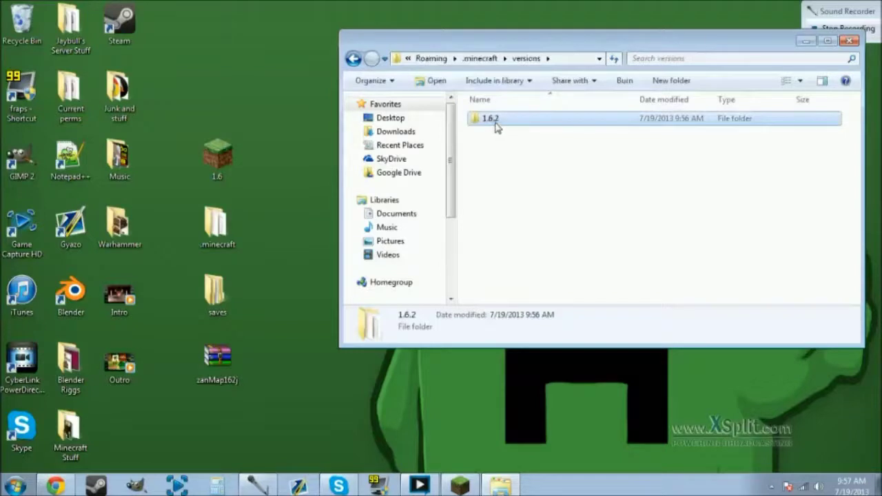
double_click(496, 126)
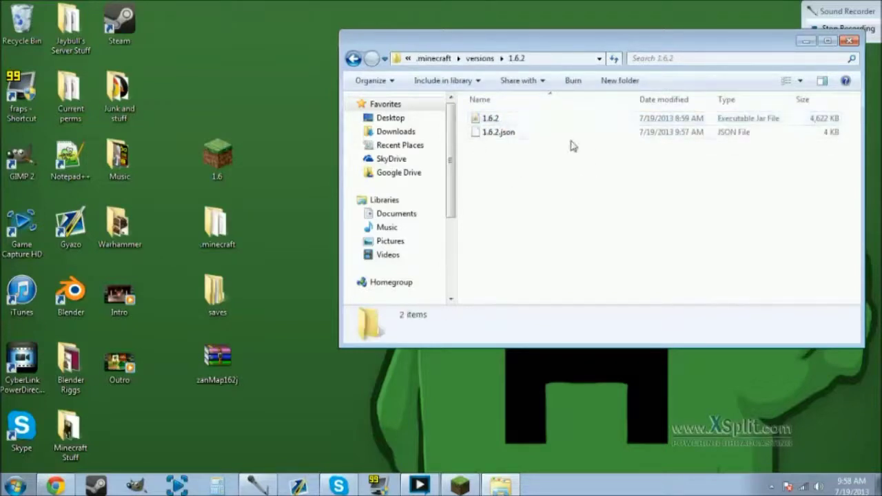
left_click(499, 121)
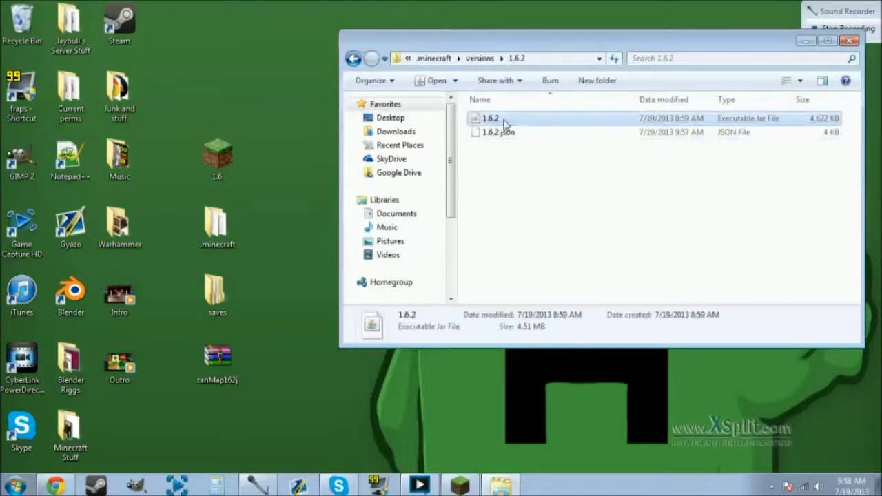
left_click(503, 124)
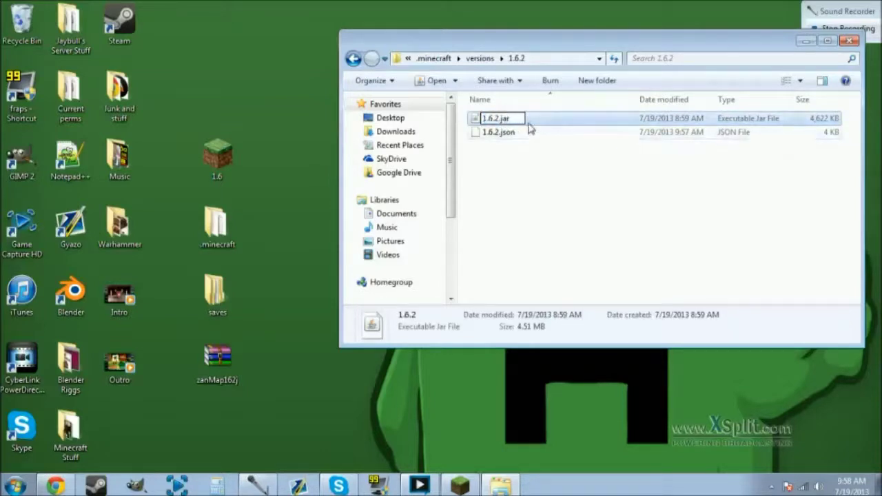
left_click(542, 165)
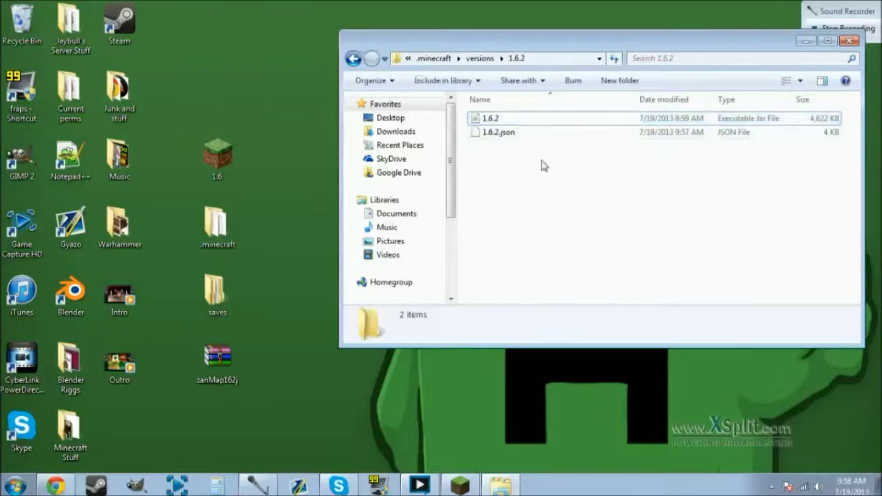
left_click(694, 120)
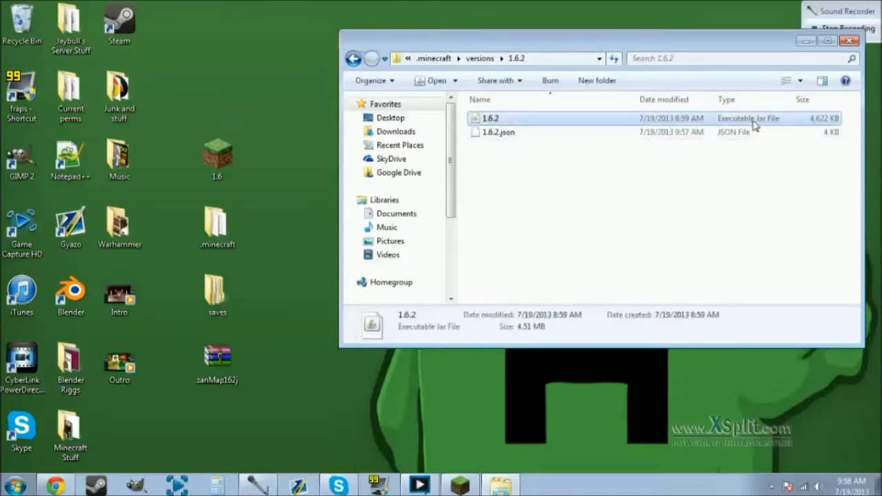
left_click(599, 167)
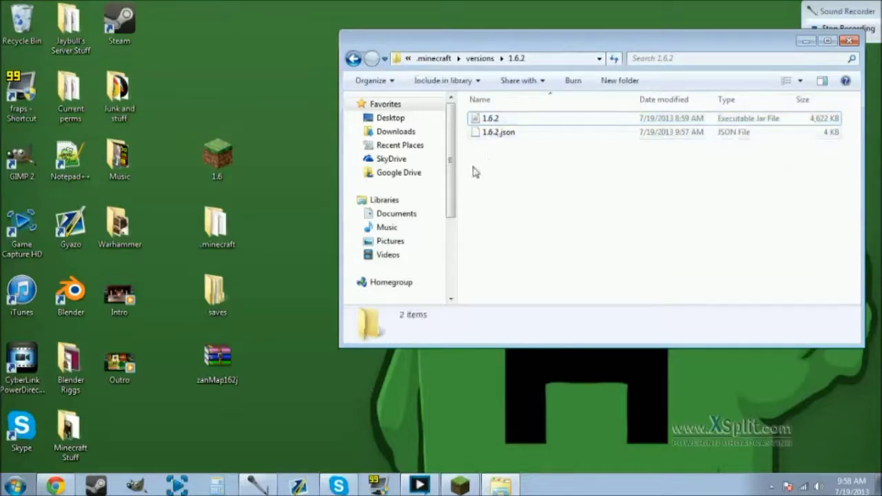
Copy both the 1.6.2 jar file and 1.6.2.json from the 1.6.2 folder
left_click_drag(474, 165, 517, 122)
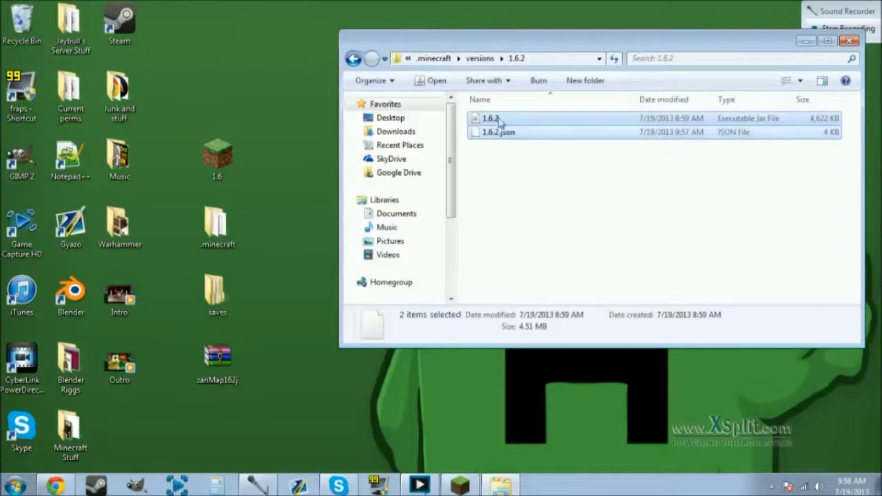
right_click(490, 119)
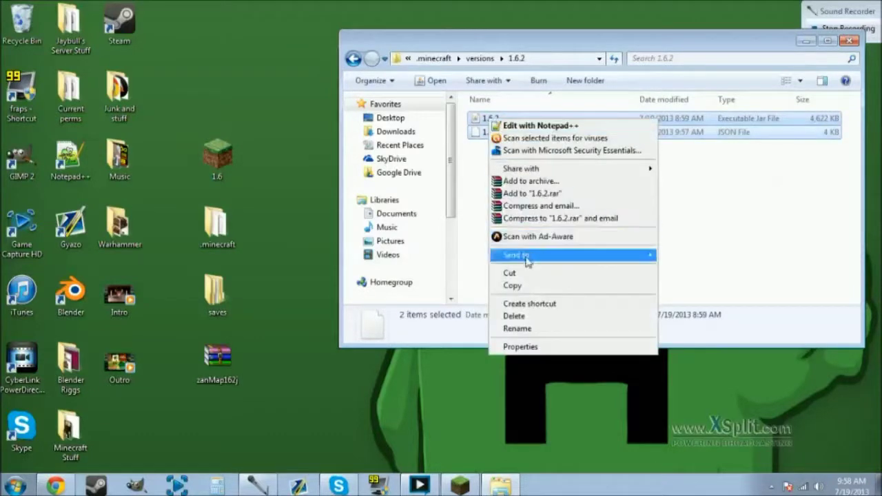
left_click(519, 286)
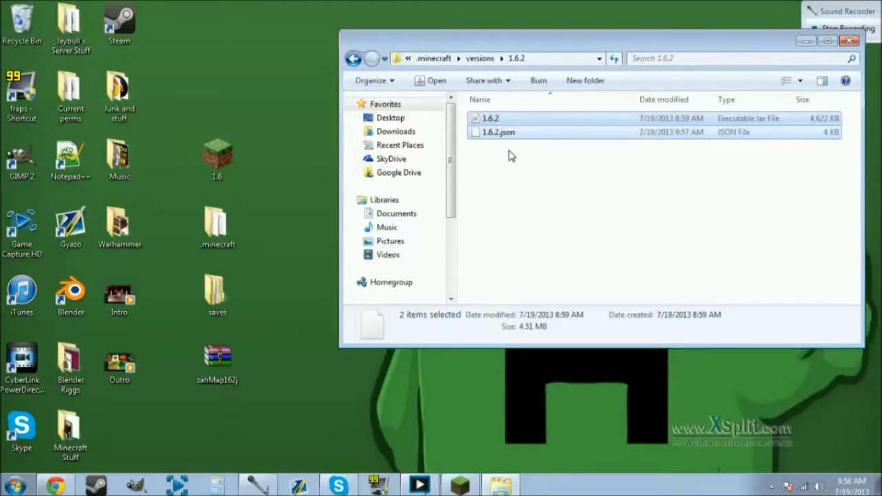
left_click(508, 156)
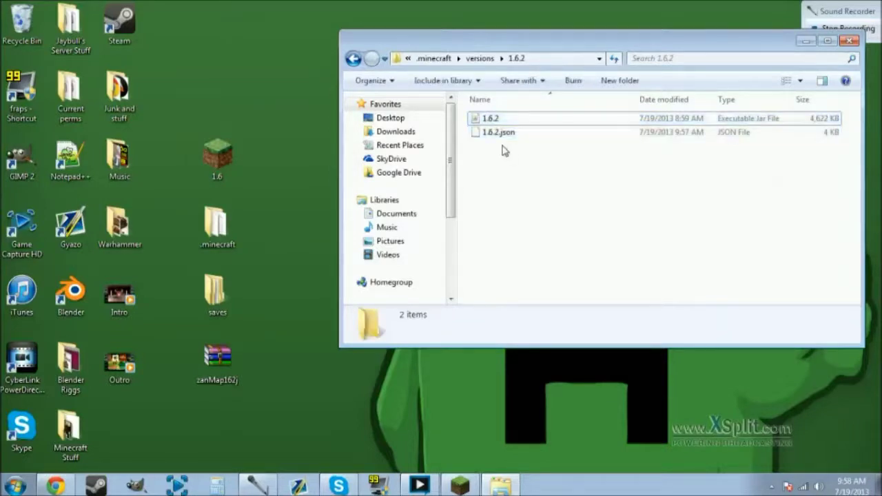
Go back to the versions folder and create a new folder beside 1.6.2
left_click(353, 60)
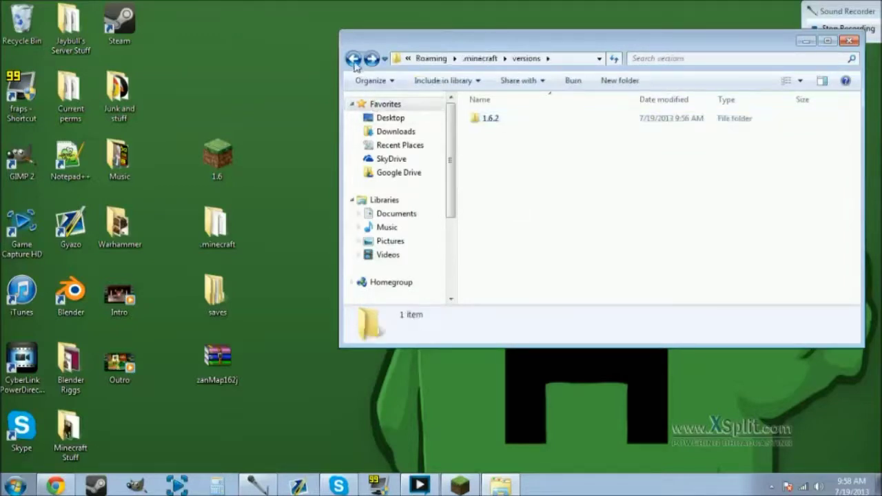
left_click(353, 60)
double_click(499, 287)
right_click(483, 144)
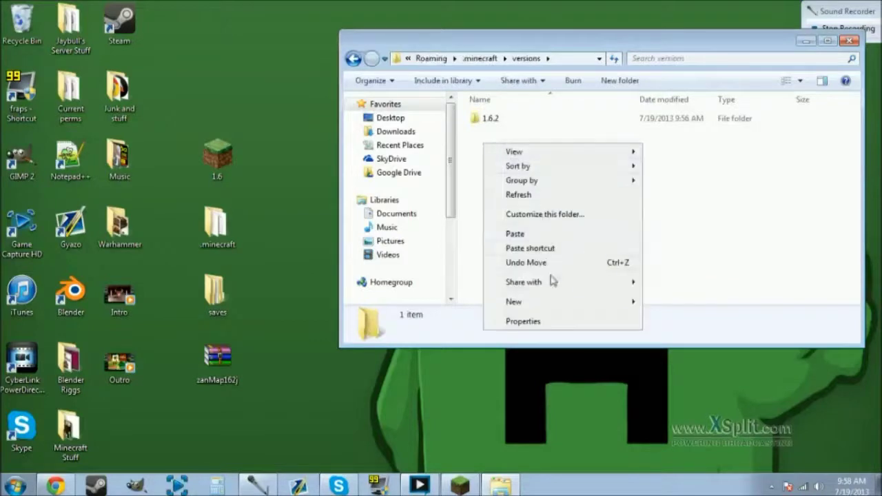
mouse_move(552, 303)
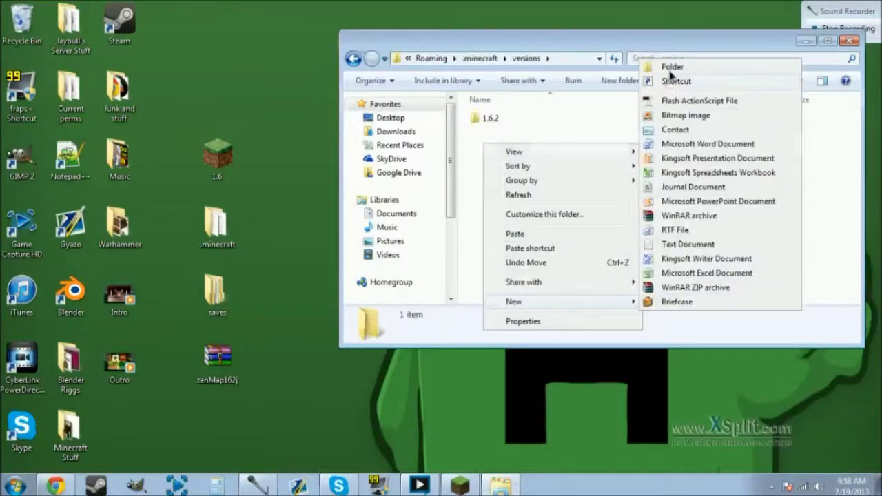
left_click(650, 65)
left_click(592, 243)
left_click(591, 248)
Rename the new folder in versions to 1.6.2zans
left_click(513, 136)
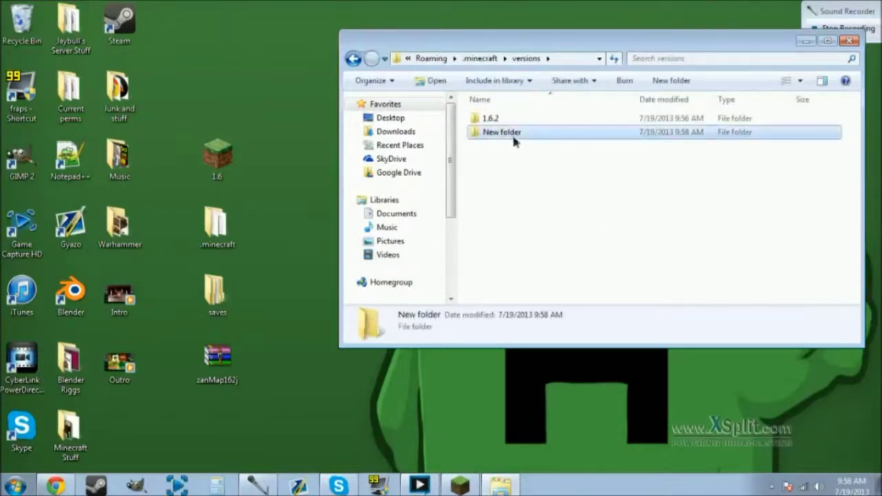
left_click(514, 136)
type("1.8")
type(".2")
type("zans")
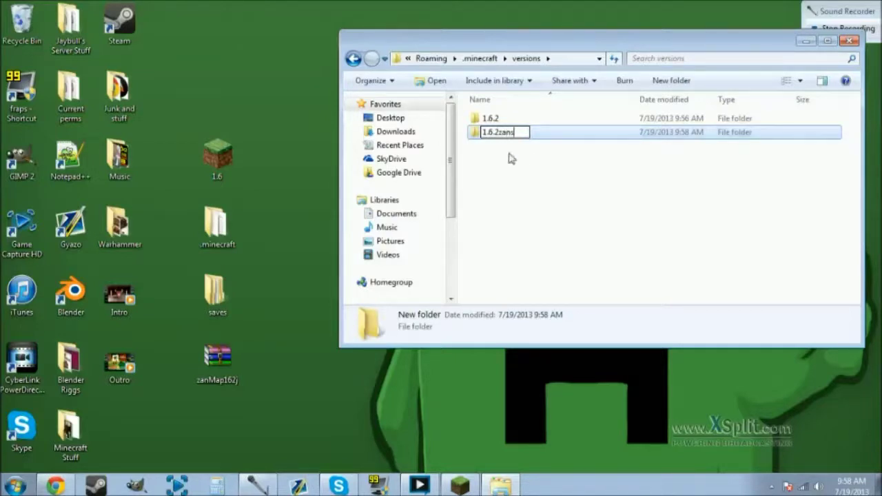
left_click(531, 159)
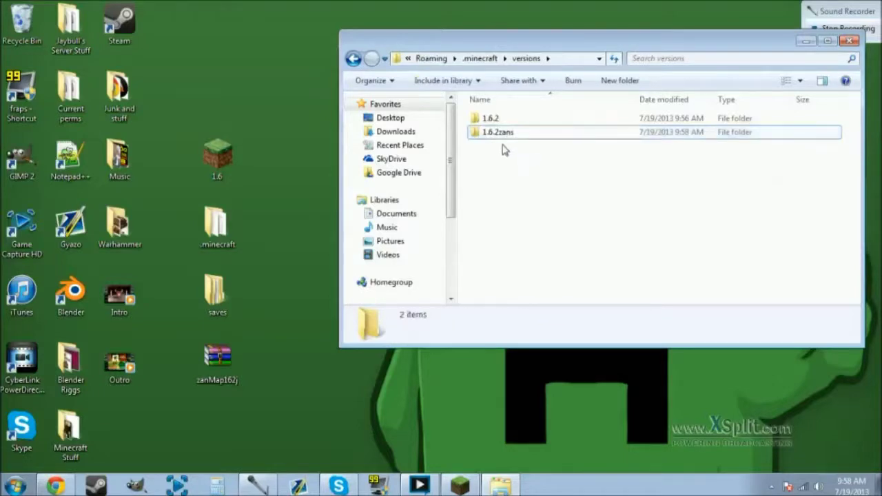
Open the 1.6.2zans folder and paste the copied jar and JSON files into it
double_click(503, 135)
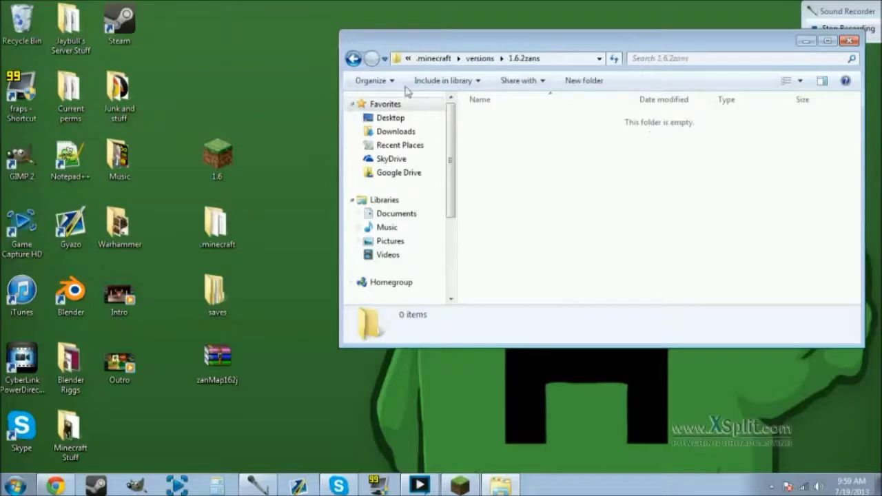
right_click(497, 131)
left_click(545, 218)
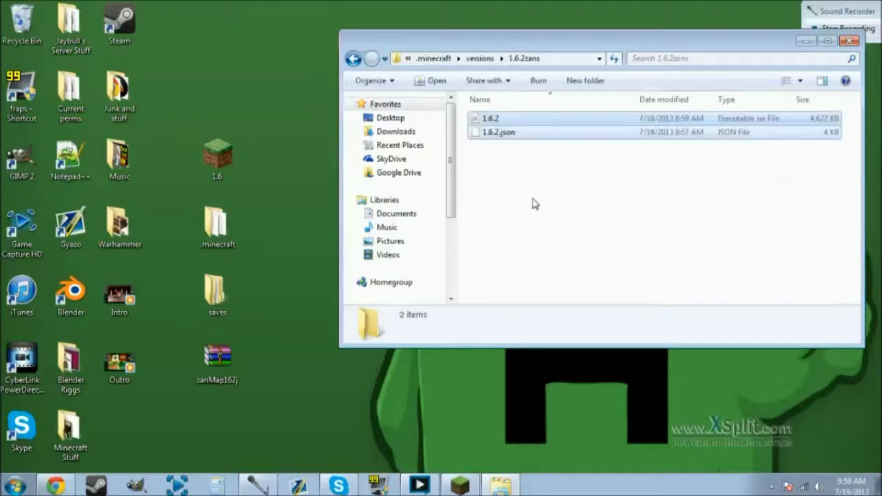
left_click(478, 164)
Rename the 1.6.2 jar file inside the 1.6.2zans folder to 1.6.2zans
key("BackSpace")
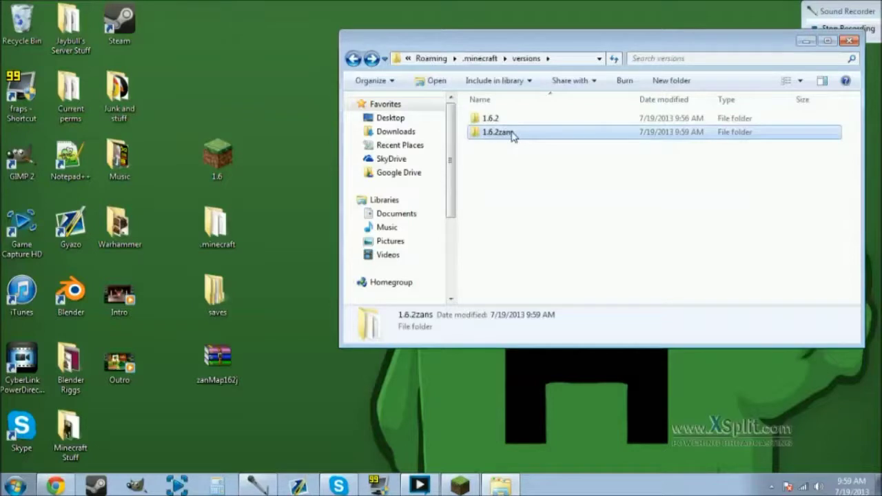
double_click(511, 134)
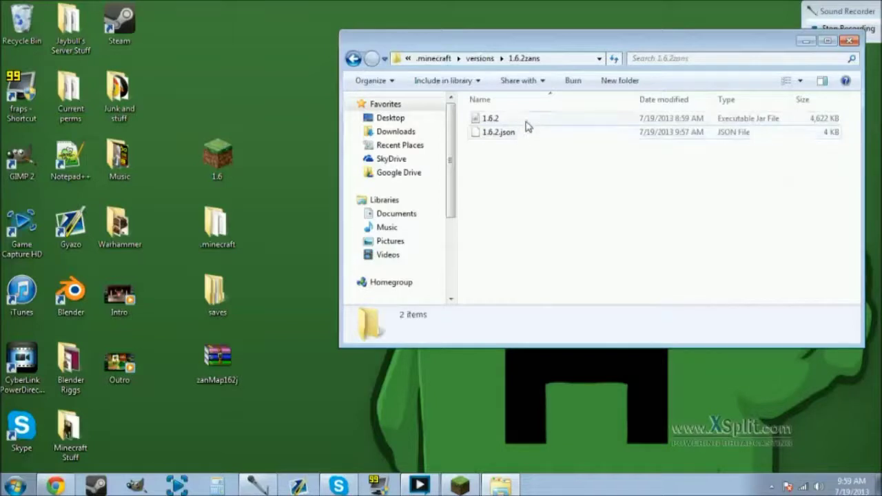
left_click(523, 119)
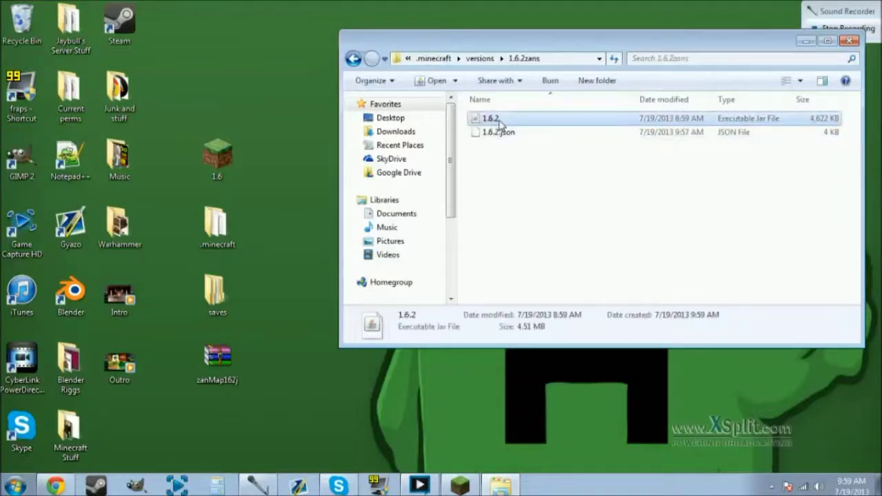
left_click(501, 123)
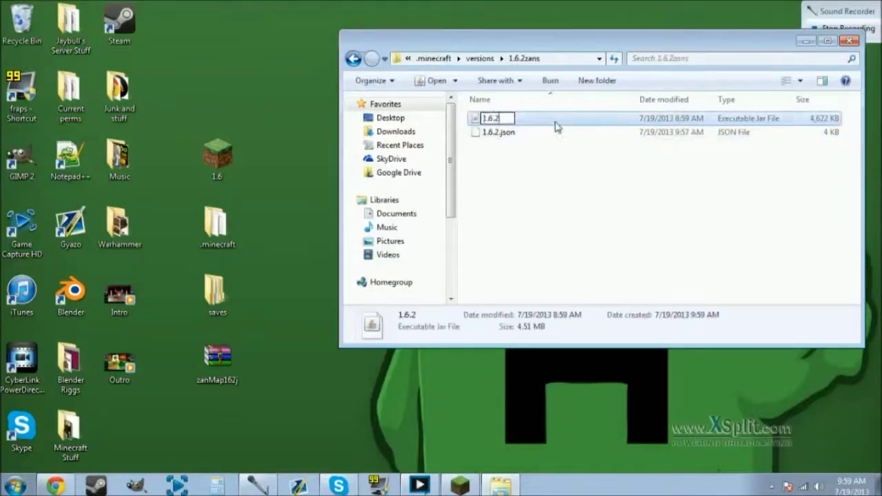
type("zans")
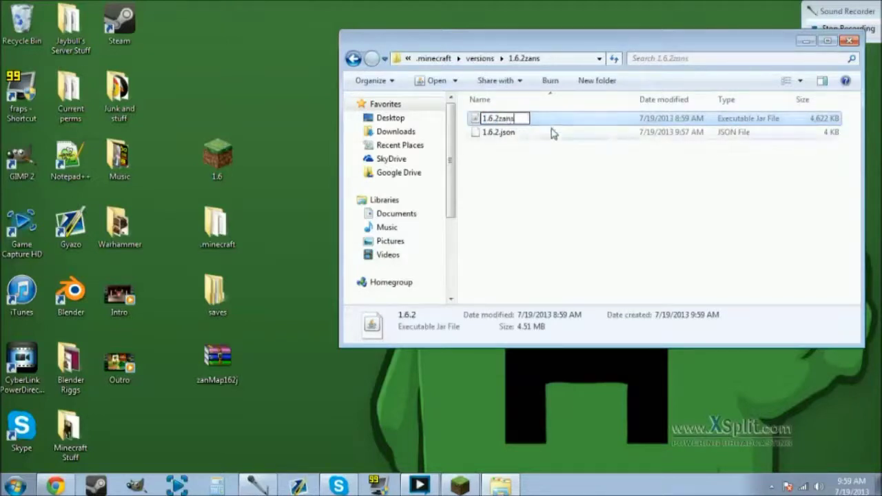
left_click(533, 185)
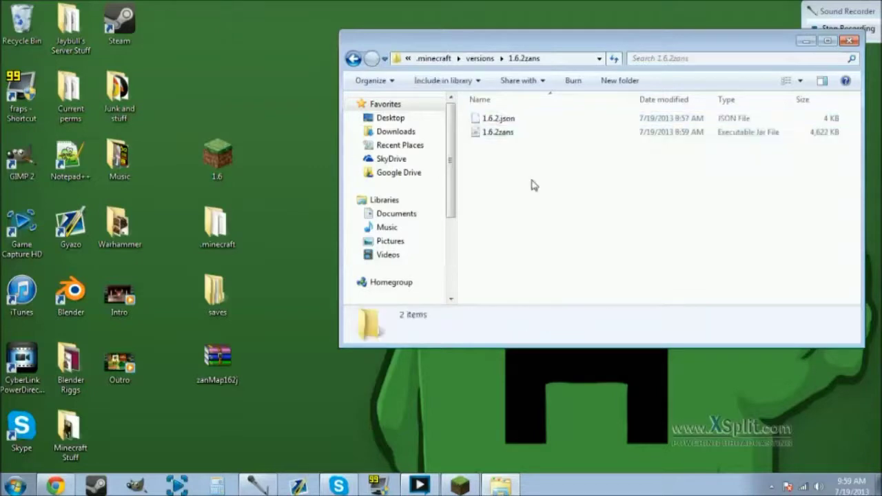
Open 1.6.2.json from the 1.6.2zans folder for editing in Notepad++
left_click(501, 136)
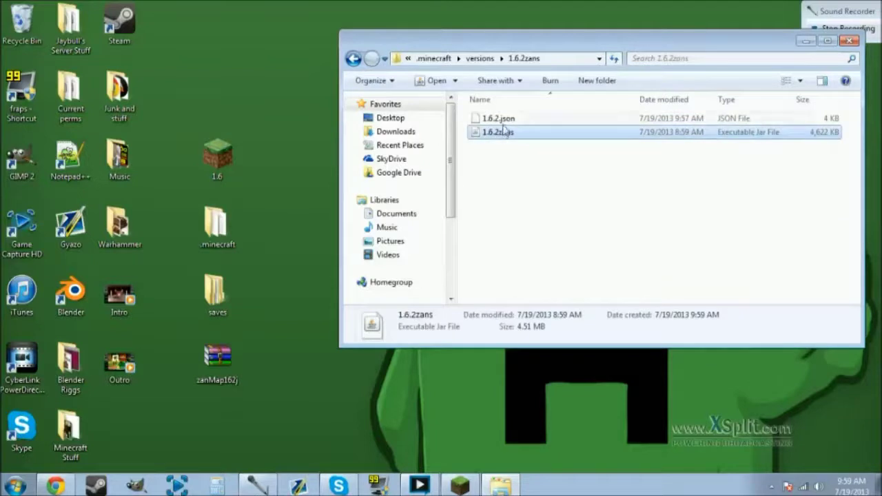
left_click(498, 120)
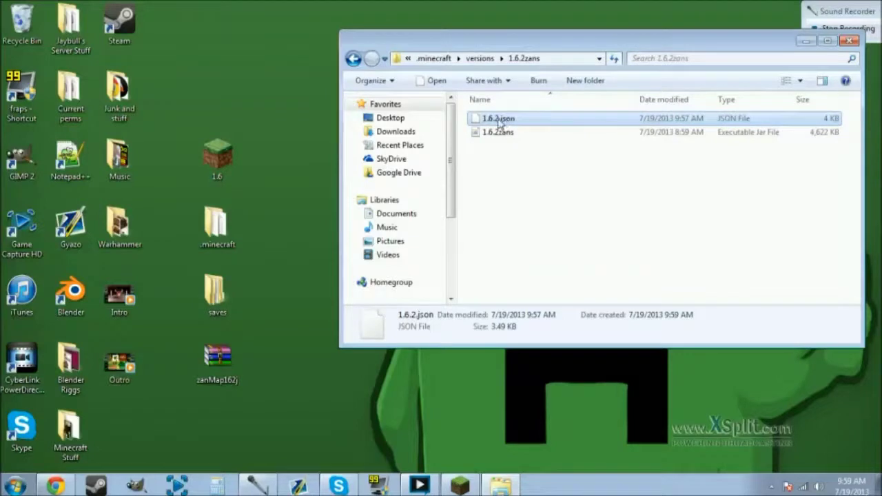
right_click(500, 123)
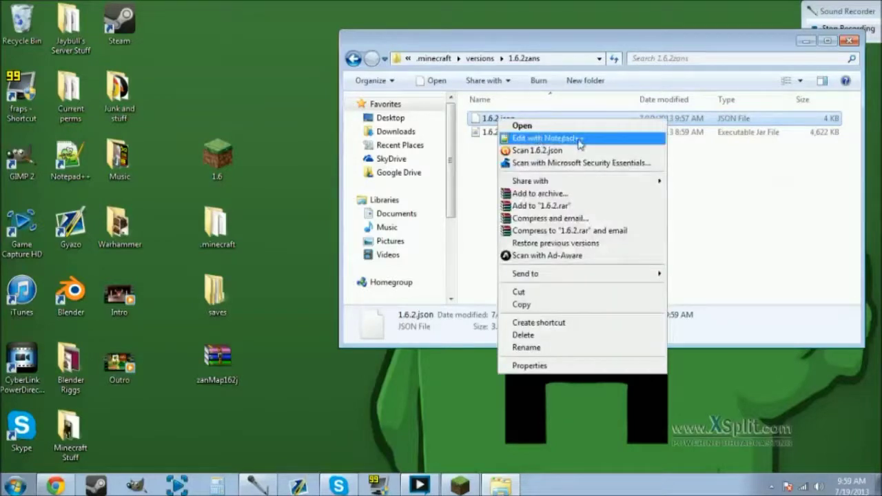
left_click(522, 127)
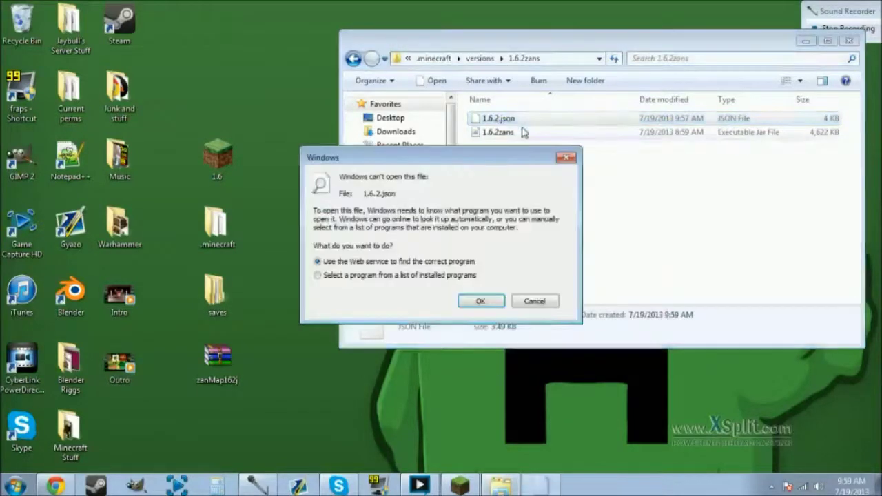
left_click(553, 301)
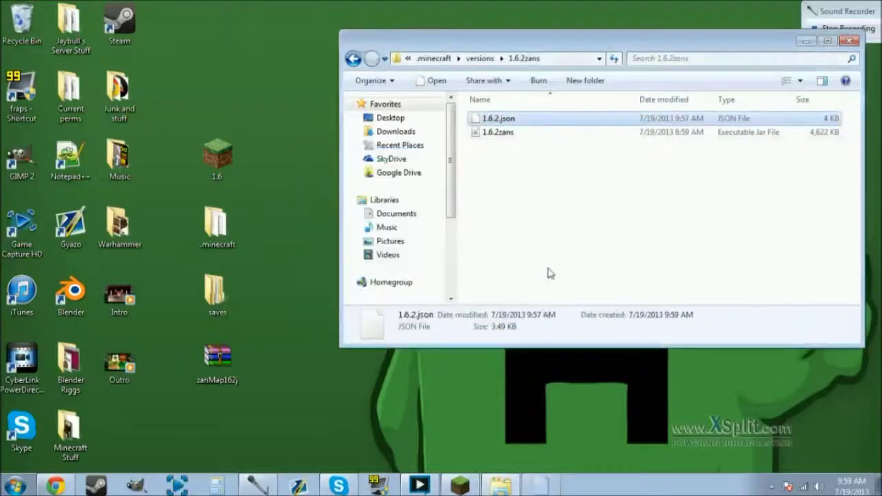
right_click(514, 125)
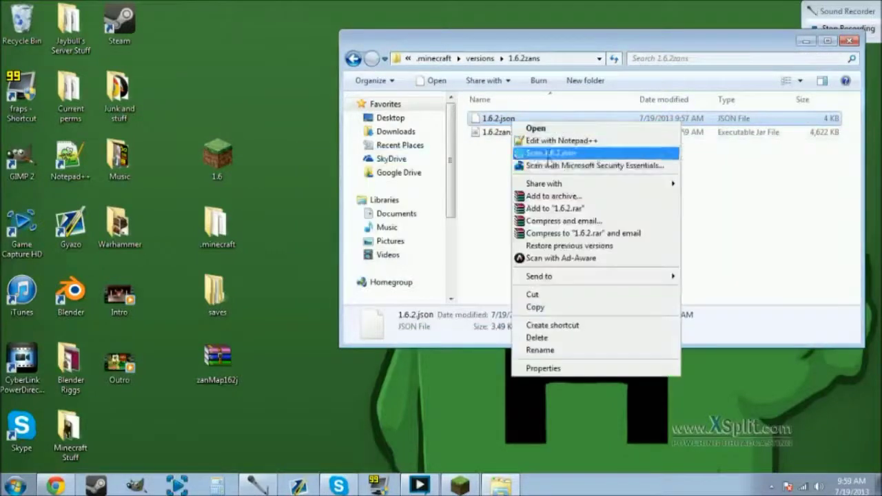
left_click(557, 141)
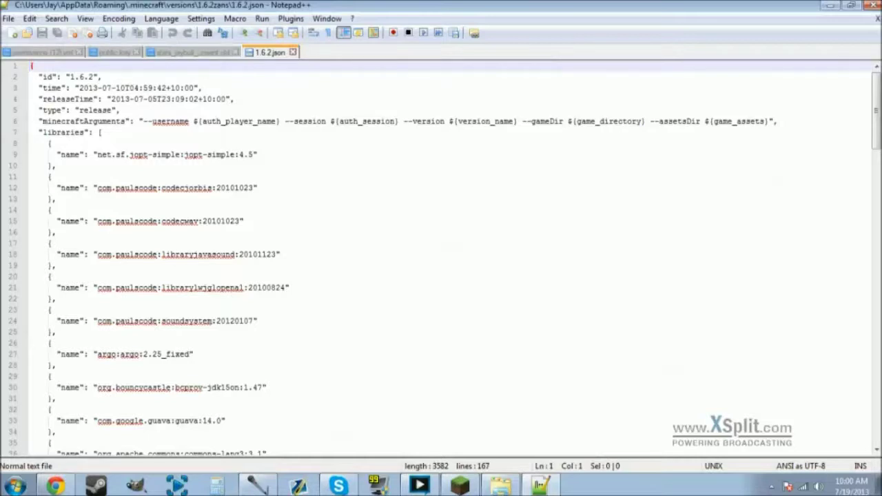
Set the "id" value on line 2 of 1.6.2.json to "1.6.2zans" and save the file
key("Down")
key("Home")
key("shift+Right")
key("shift+Right")
key("shift+Right")
key("shift+Right")
key("shift+Right")
key("shift+Right")
key("shift+Right")
key("shift+Right")
key("shift+Right")
key("shift+Right")
key("shift+Right")
key("shift+Right")
key("shift+Right")
key("shift+Right")
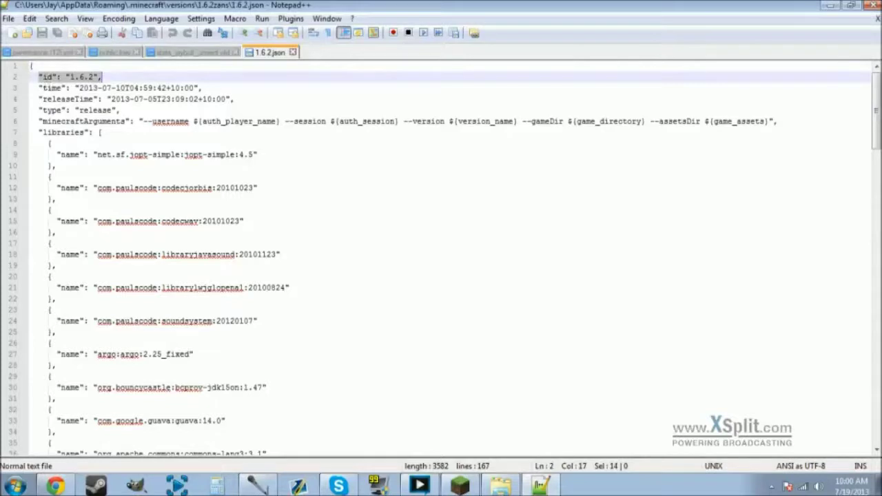
left_click(67, 77)
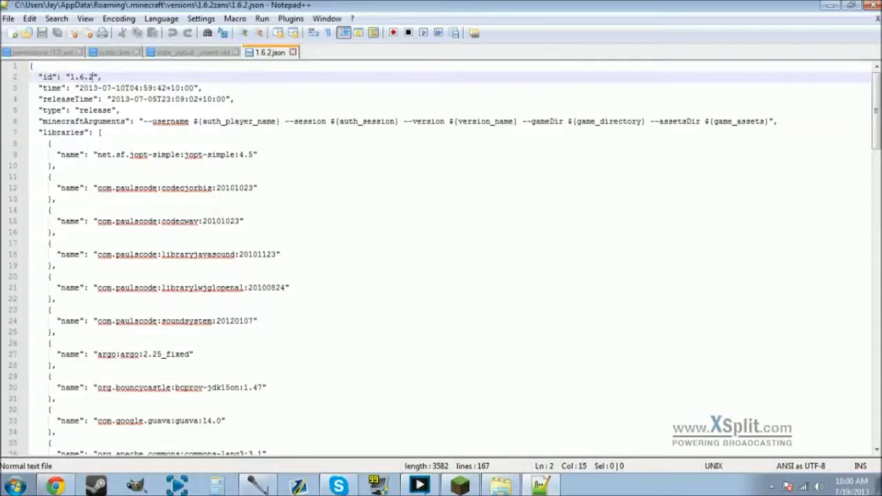
type("zans")
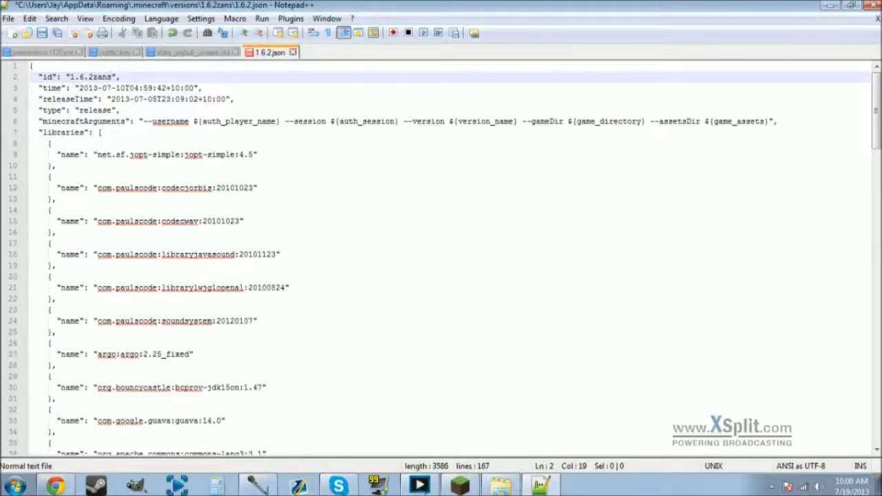
left_click(8, 18)
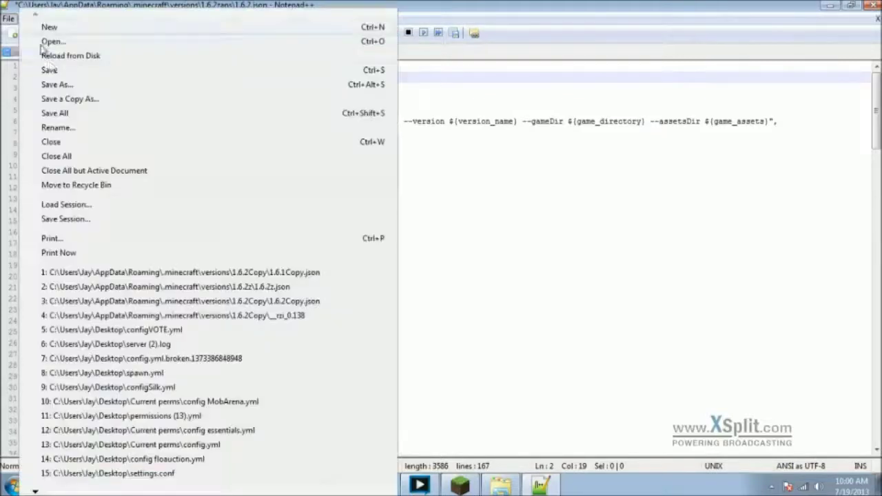
left_click(49, 70)
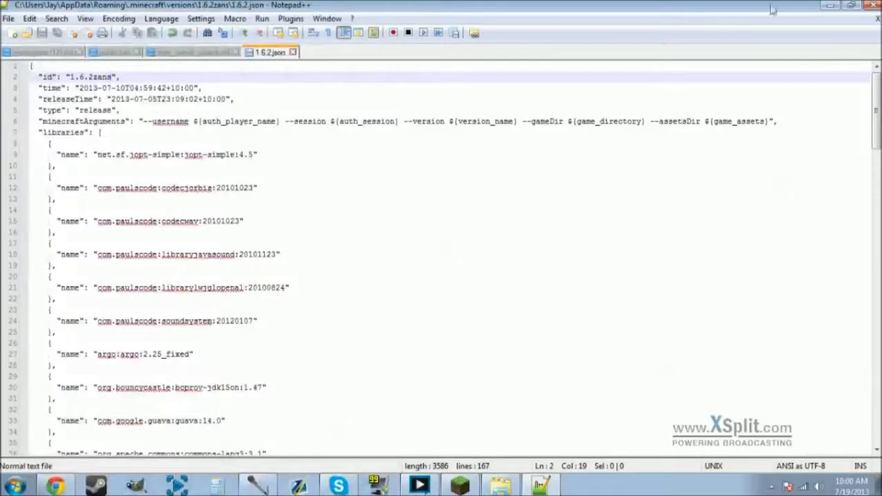
Close Notepad++ and rename the 1.6.2.json file in the 1.6.2zans folder to 1.6.2zans.json
key("alt+F4")
left_click(538, 172)
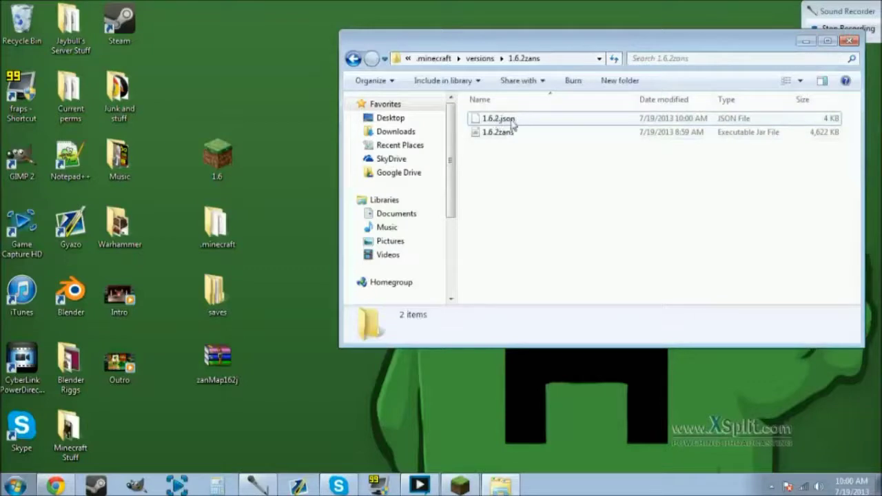
left_click(508, 123)
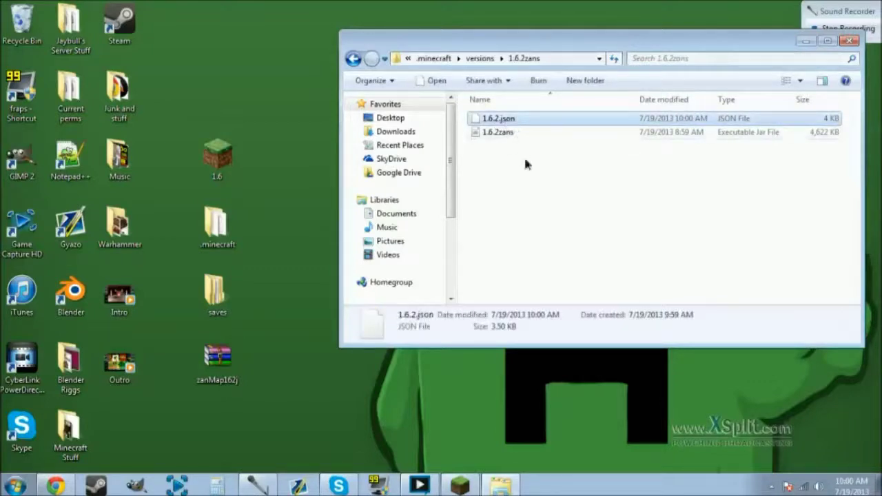
left_click(523, 155)
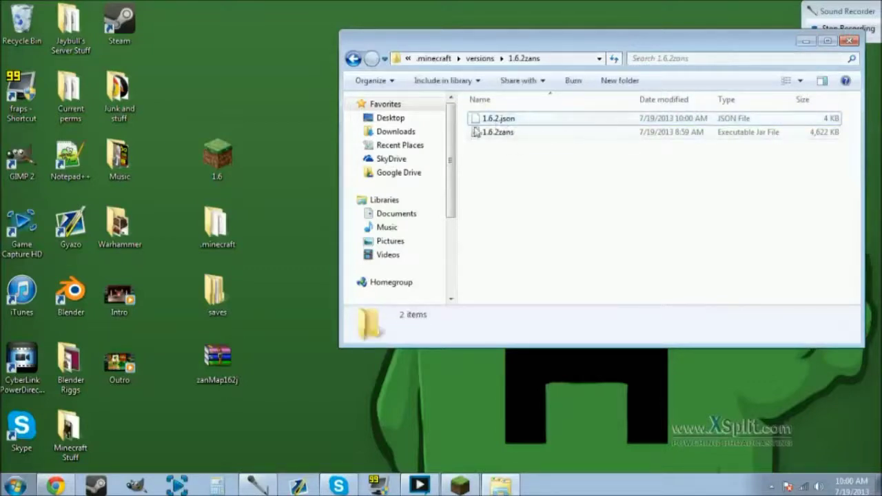
left_click(511, 123)
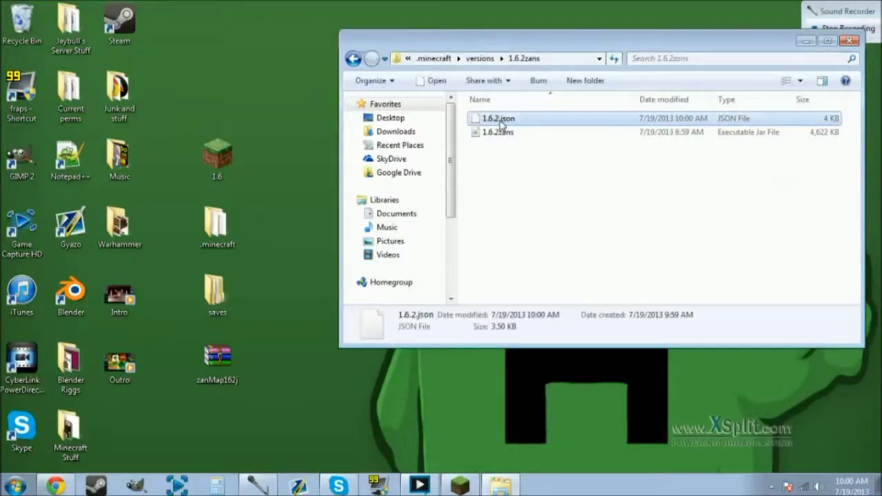
left_click(500, 123)
left_click(497, 121)
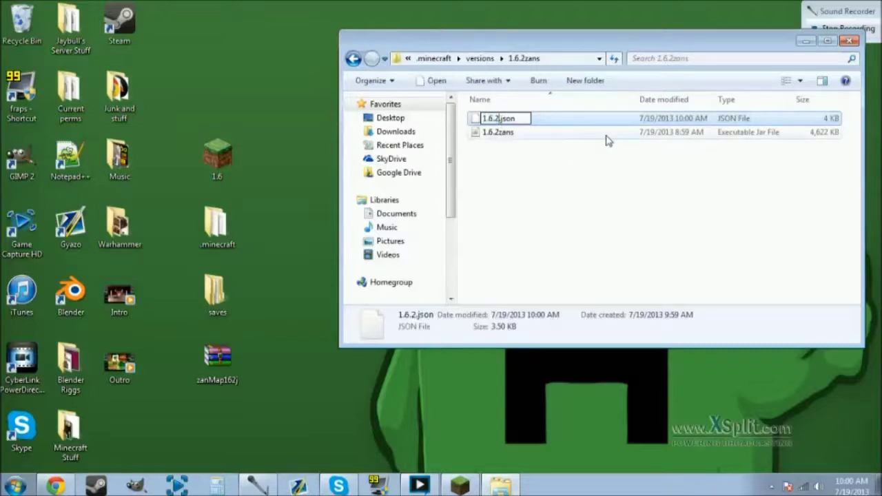
type("zans")
key("Return")
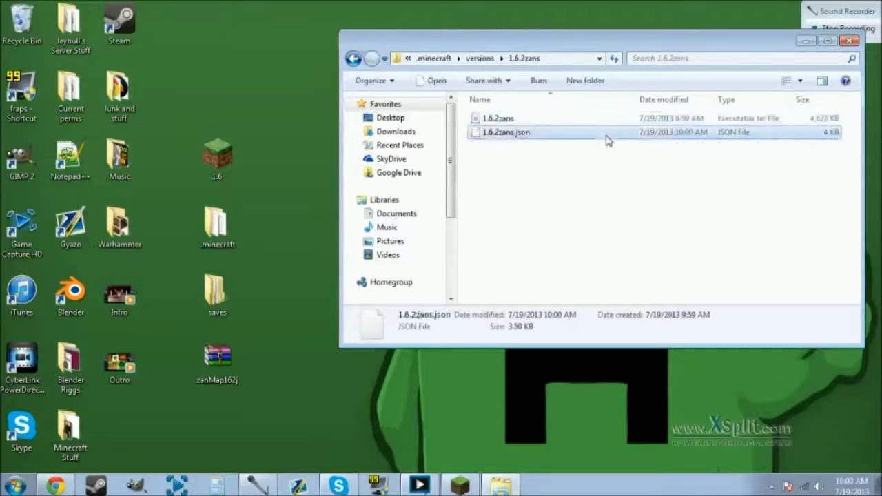
left_click(516, 145)
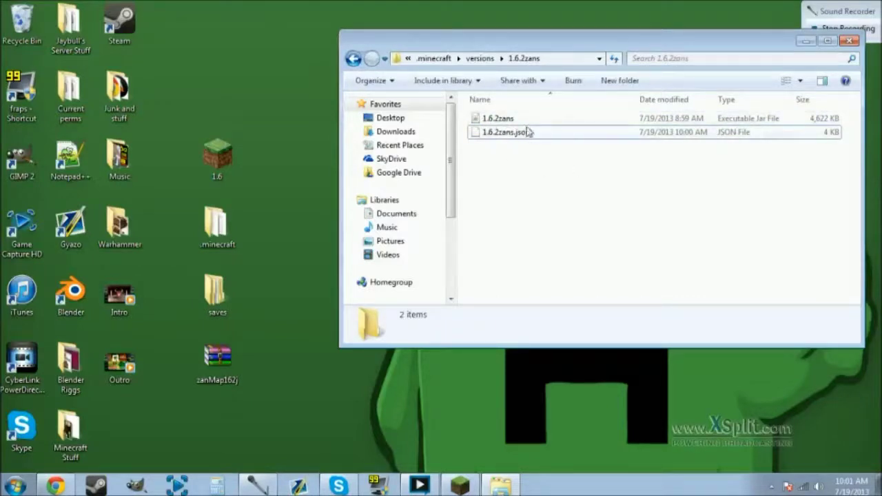
Go back from the 1.6.2zans folder through versions and .minecraft to the Roaming folder
left_click(498, 119)
left_click(351, 61)
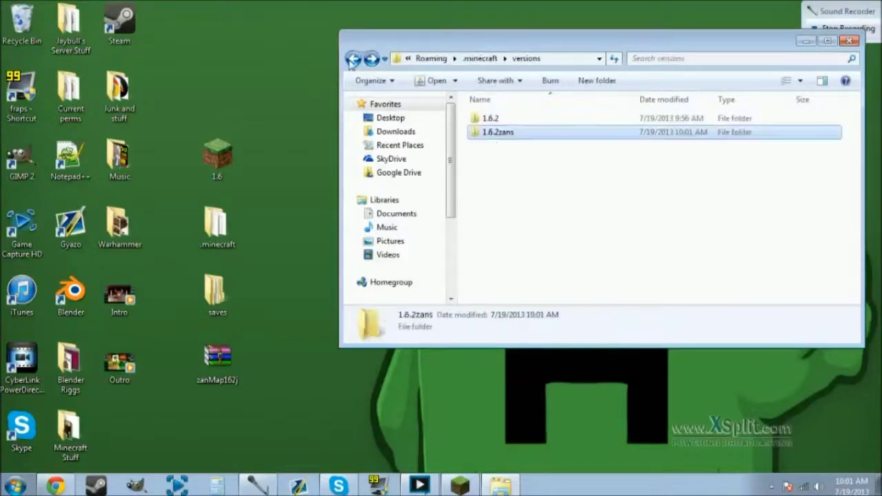
left_click(553, 165)
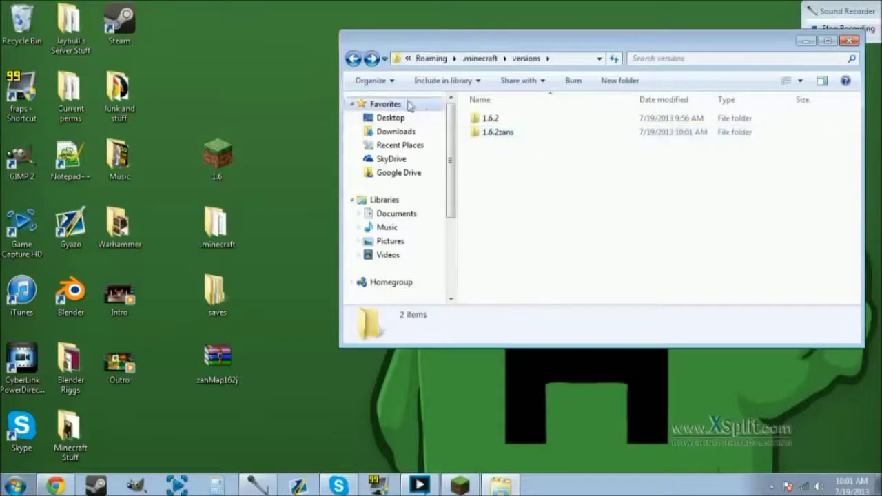
left_click(351, 61)
left_click(352, 61)
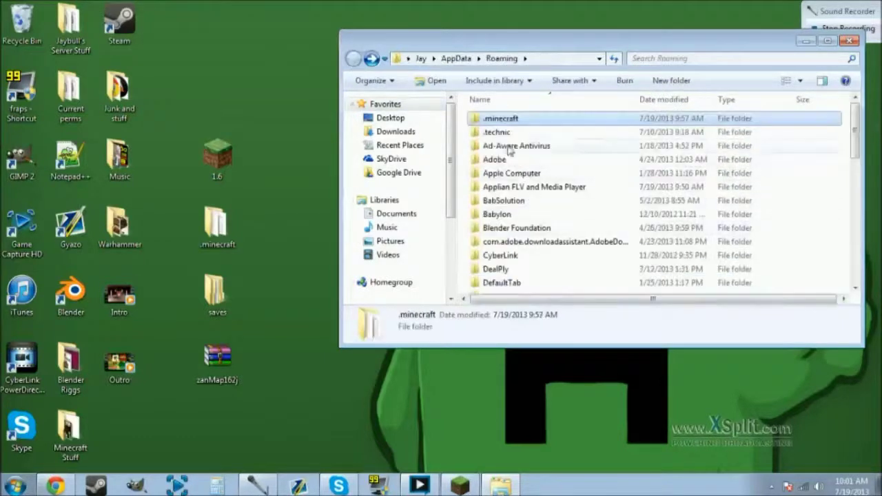
double_click(372, 61)
left_click(372, 60)
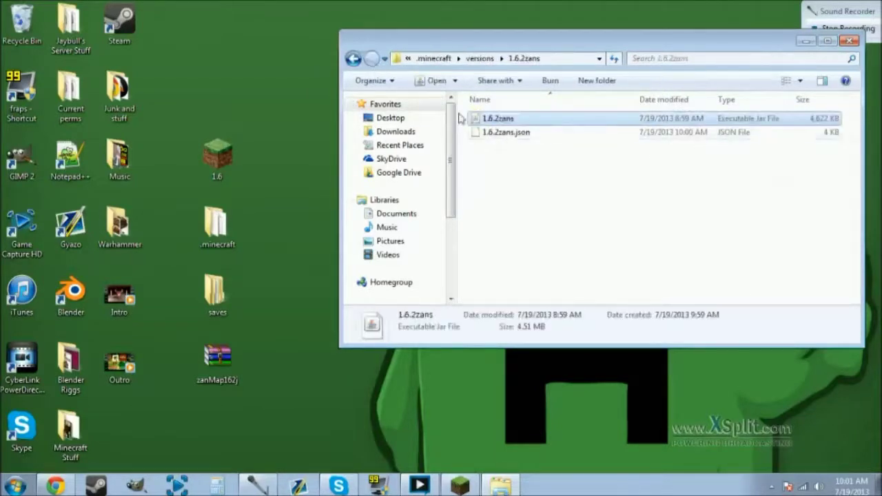
left_click(352, 61)
left_click(351, 60)
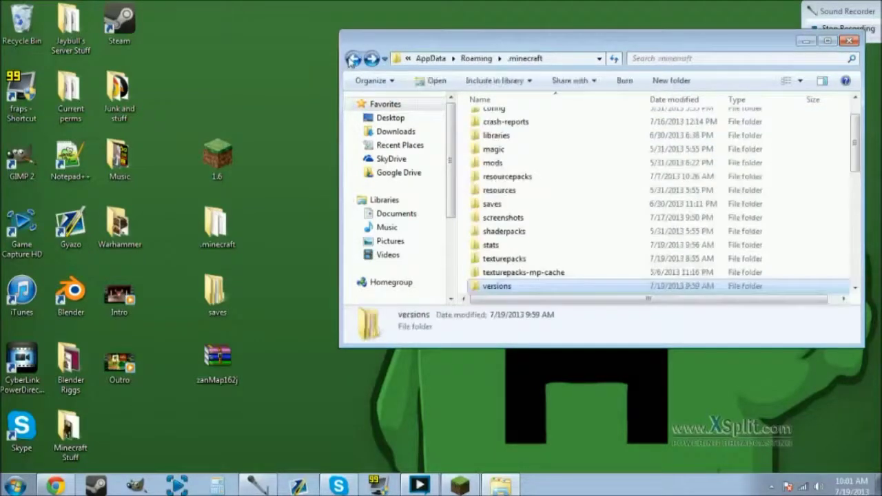
left_click(352, 60)
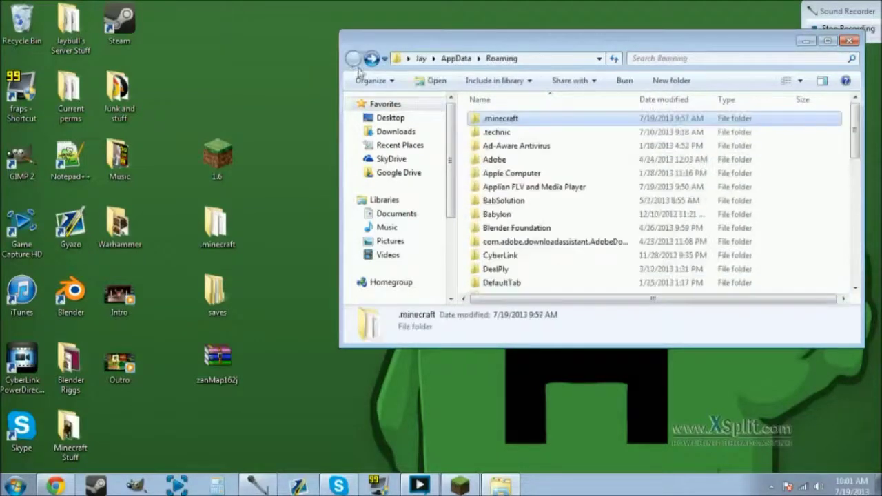
Open the .minecraft folder in Roaming and locate its saves folder alongside the copies on the desktop
right_click(504, 125)
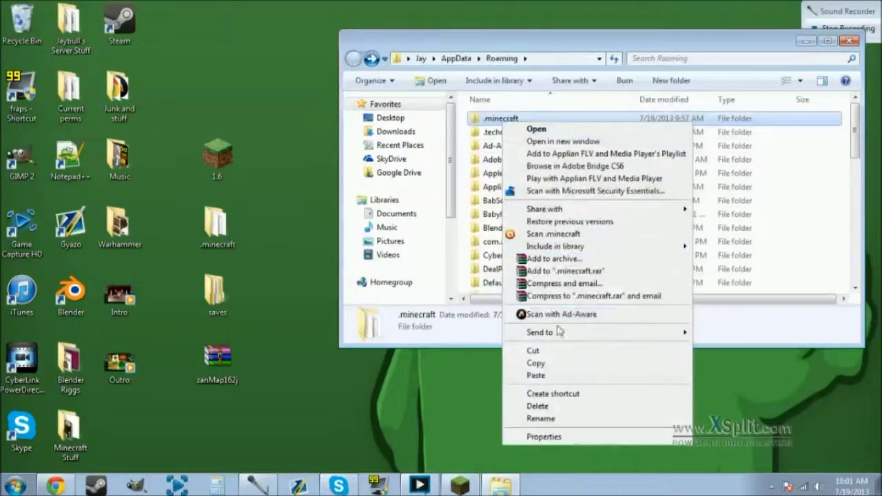
left_click(287, 246)
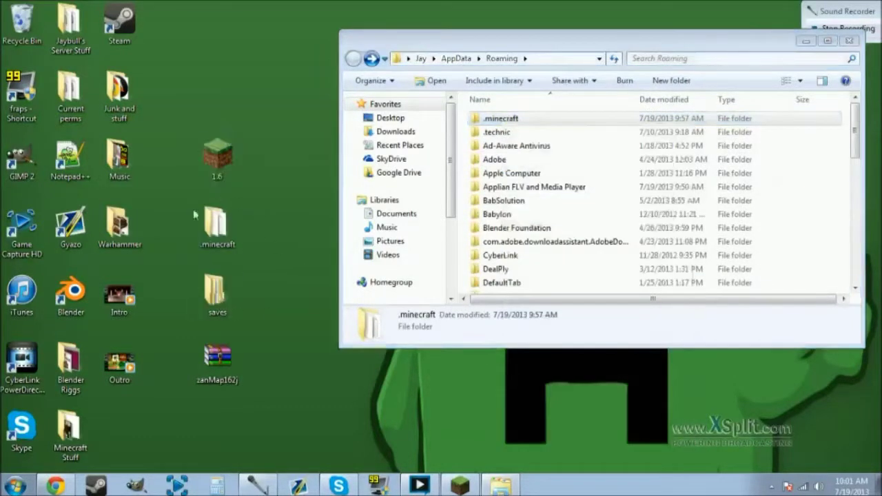
left_click(217, 233)
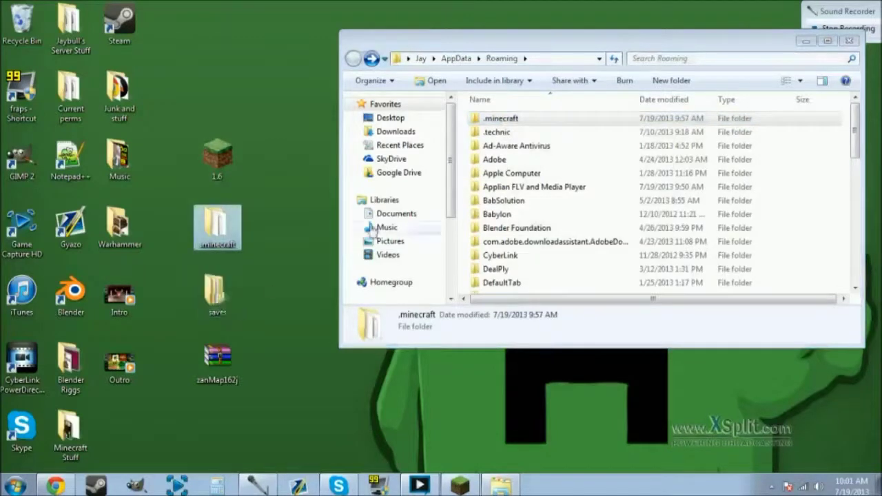
double_click(510, 120)
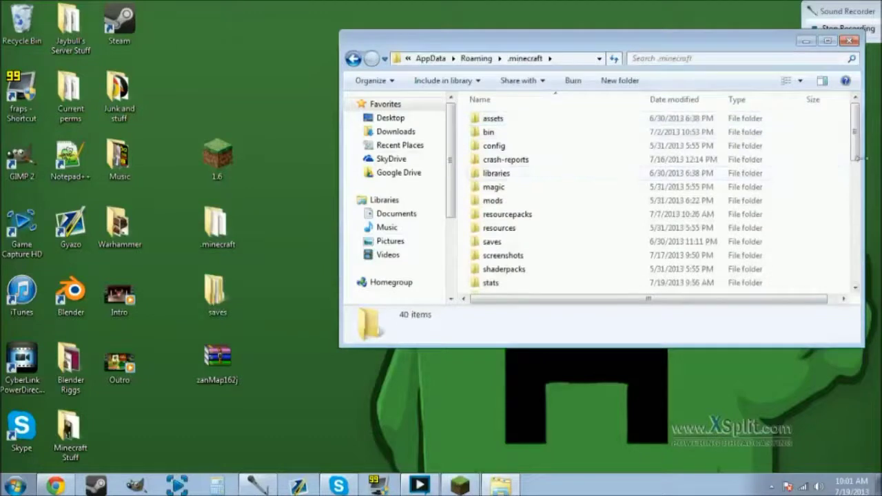
scroll(504, 172, "down", 2)
left_click(492, 177)
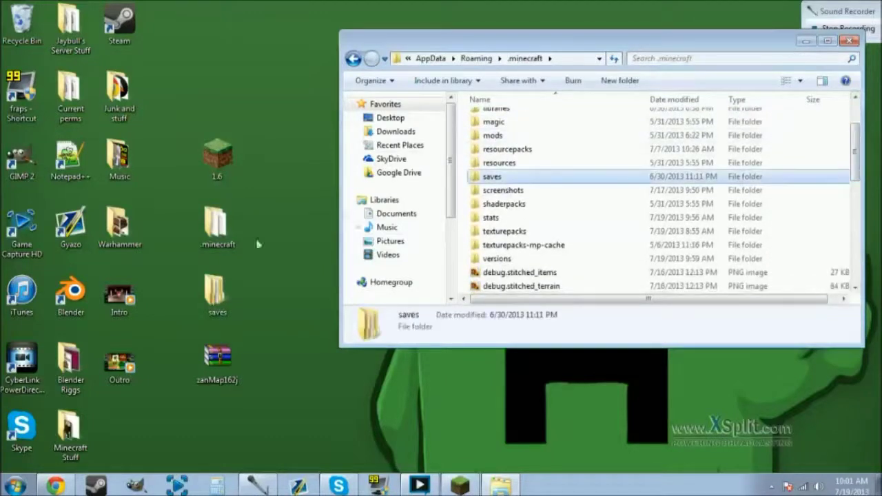
left_click(217, 293)
Create a new folder named "Back Up" on the desktop
right_click(267, 198)
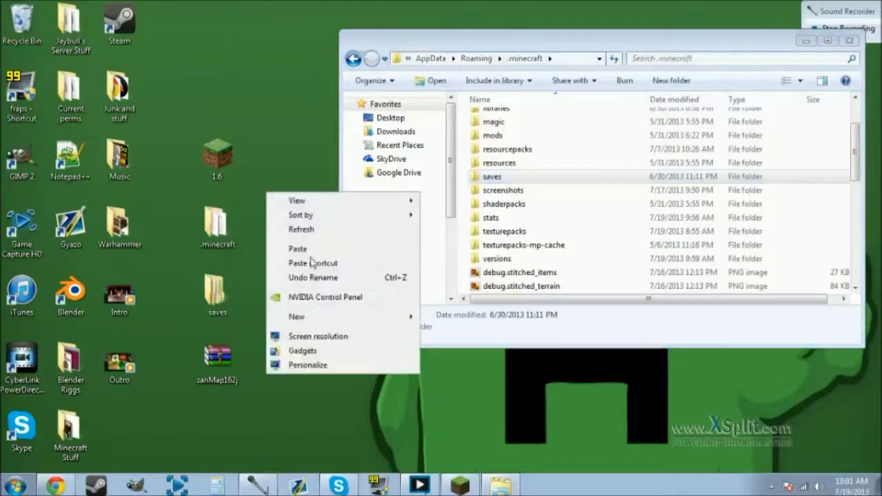
mouse_move(325, 319)
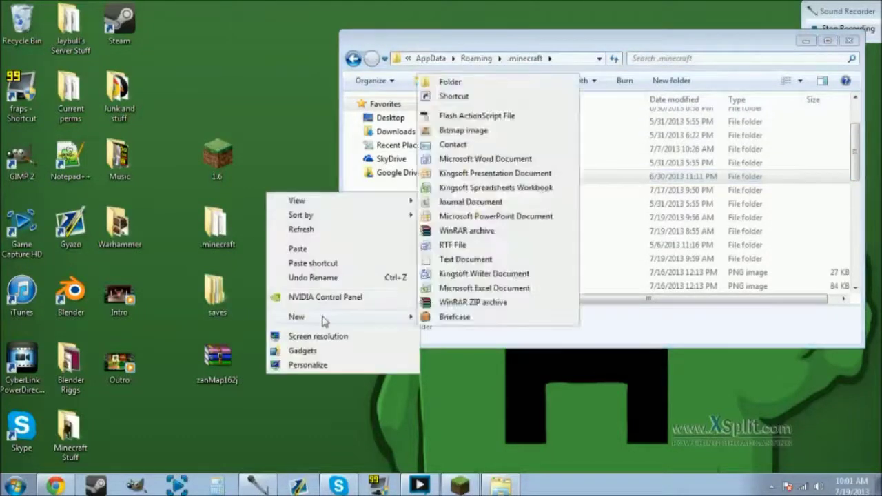
left_click(447, 86)
type("Back Up")
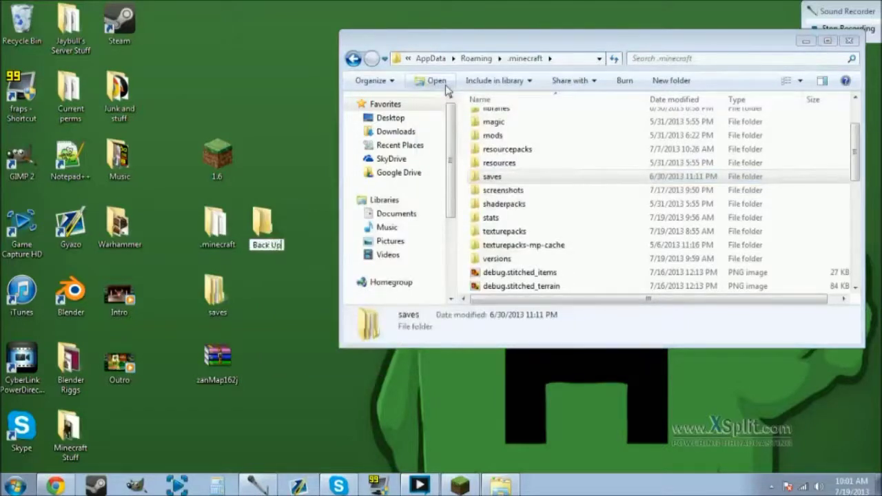
key("Return")
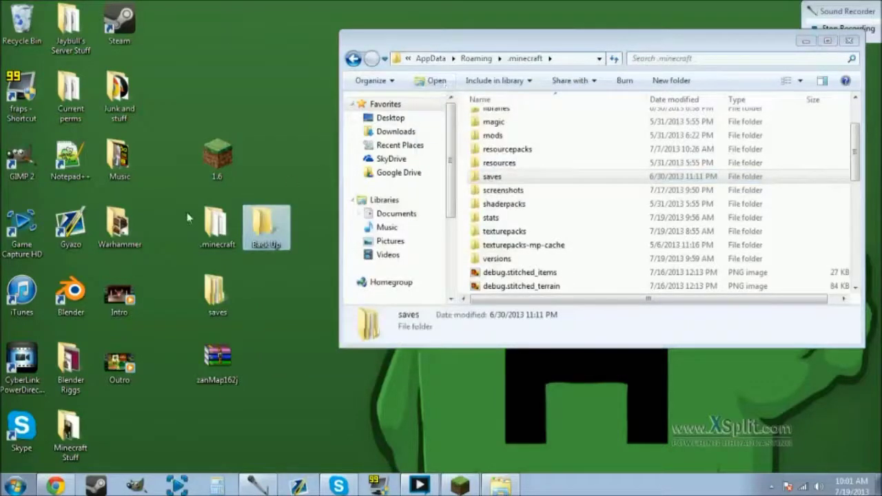
Move the desktop copies of the .minecraft and saves folders into the Back Up folder
left_click(215, 227)
left_click_drag(174, 306, 256, 233)
left_click(266, 228)
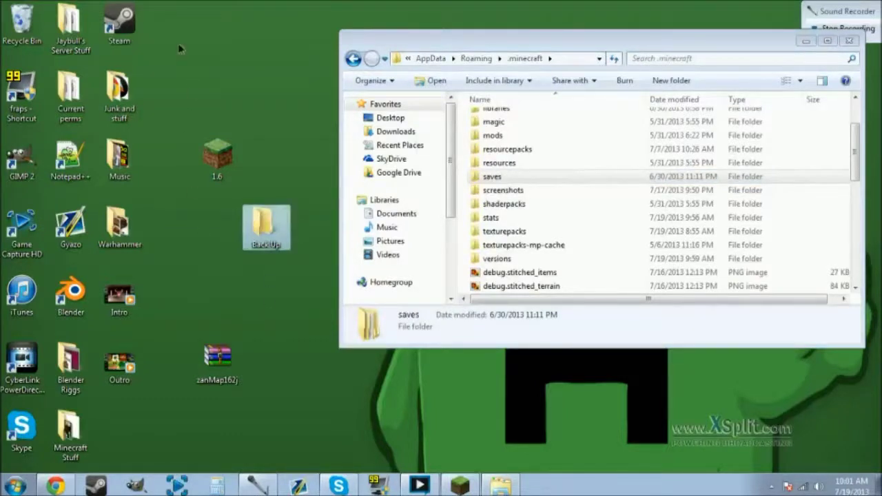
Place the Back Up folder below Outro and zanMap162j below 1.6 on the desktop, and check the contents of Back Up
left_click_drag(158, 378, 111, 426)
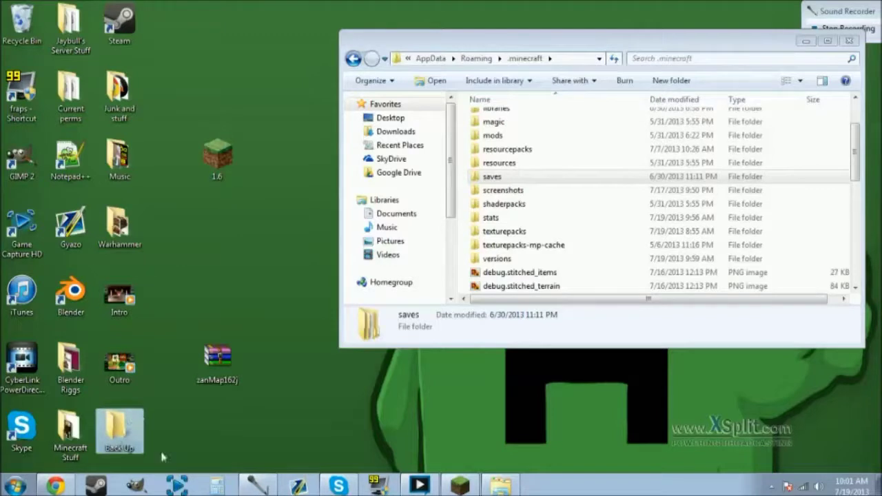
left_click_drag(218, 378, 220, 258)
double_click(119, 431)
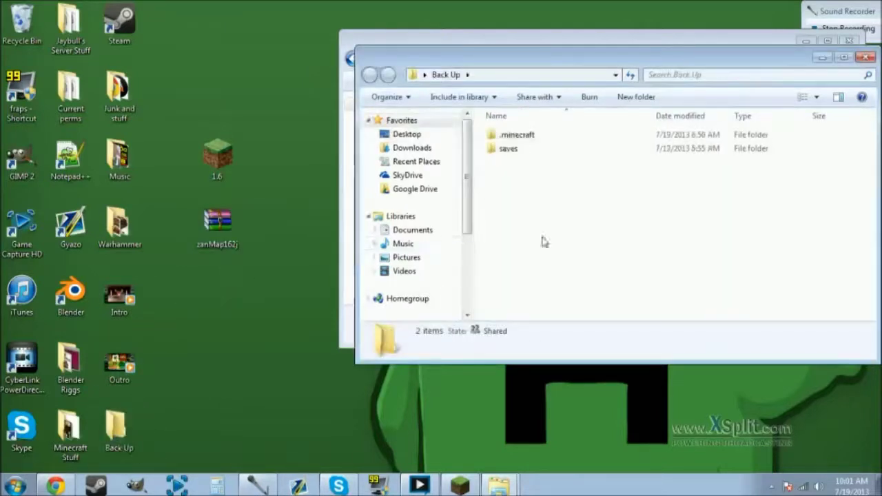
left_click(824, 57)
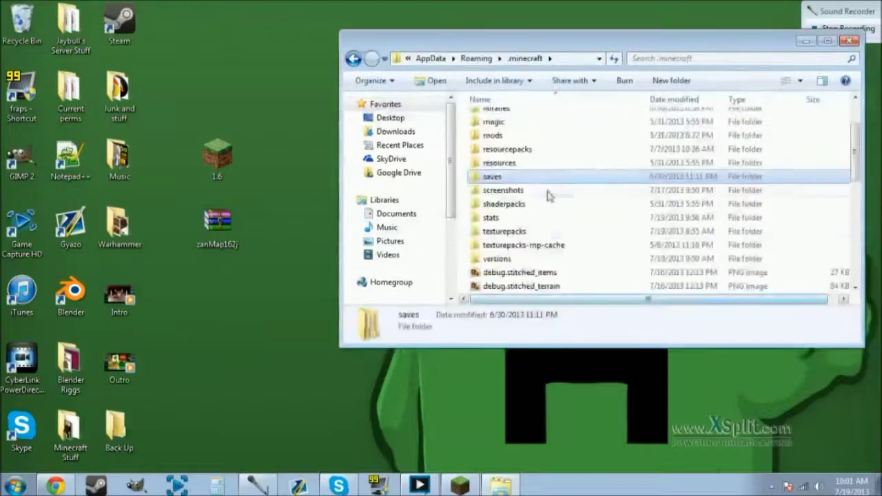
Open the 1.6.2zans folder inside versions and locate the zanMap162j archive on the desktop
scroll(572, 183, "up", 2)
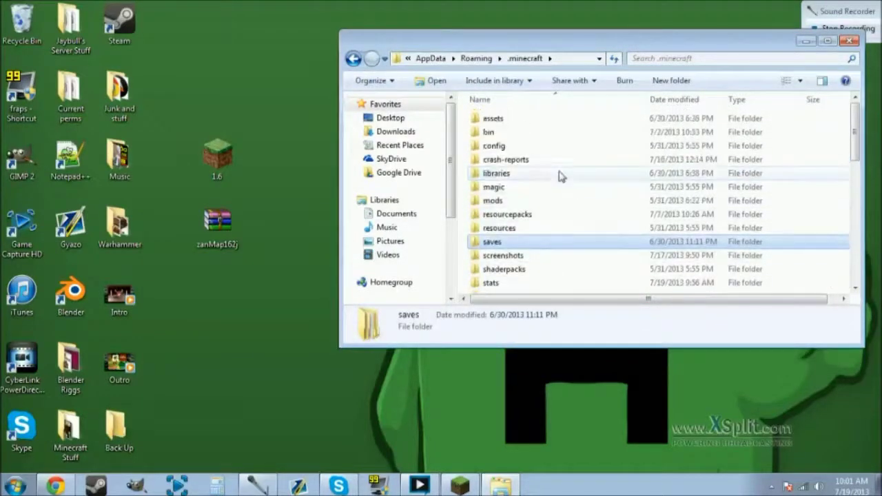
scroll(524, 269, "down", 2)
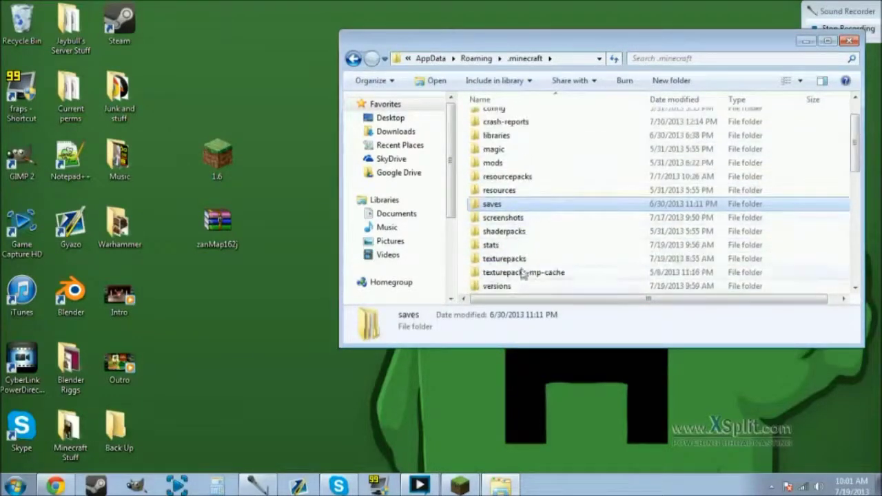
double_click(498, 246)
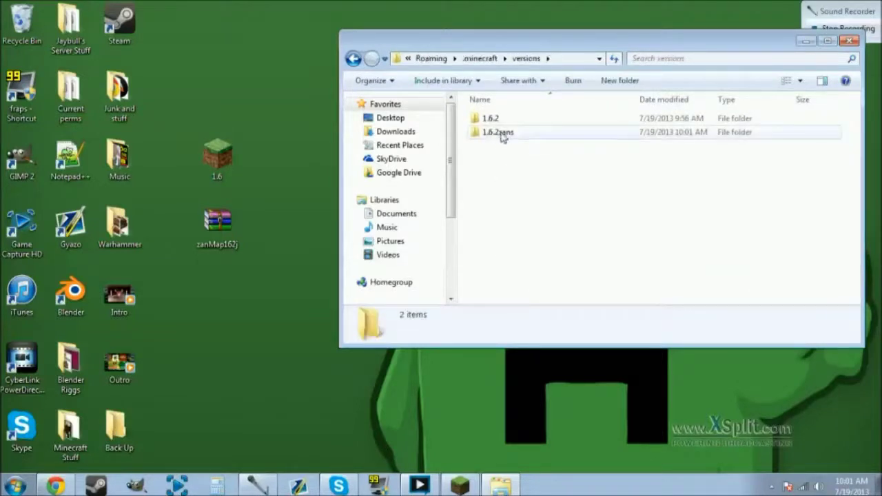
double_click(498, 137)
left_click(217, 227)
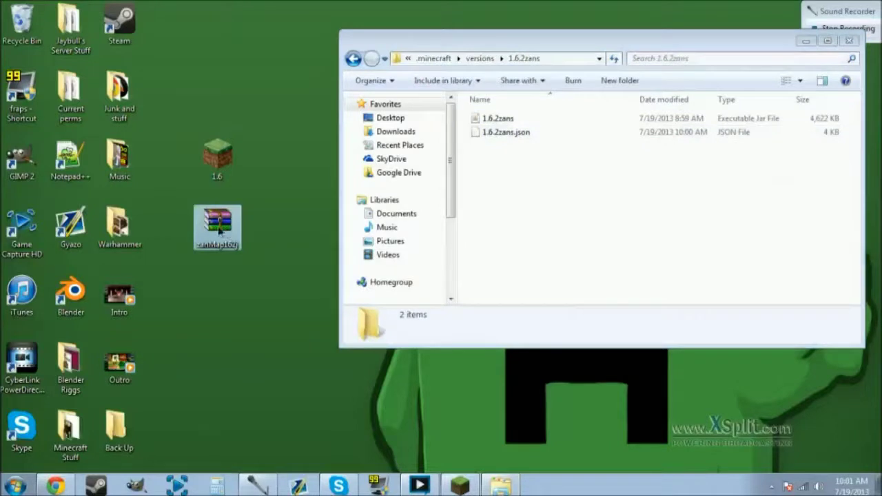
left_click(492, 198)
Open the 1.6.2zans jar file with WinRAR, dismiss the license reminder, and dock the archive window beside the folder window
left_click(492, 121)
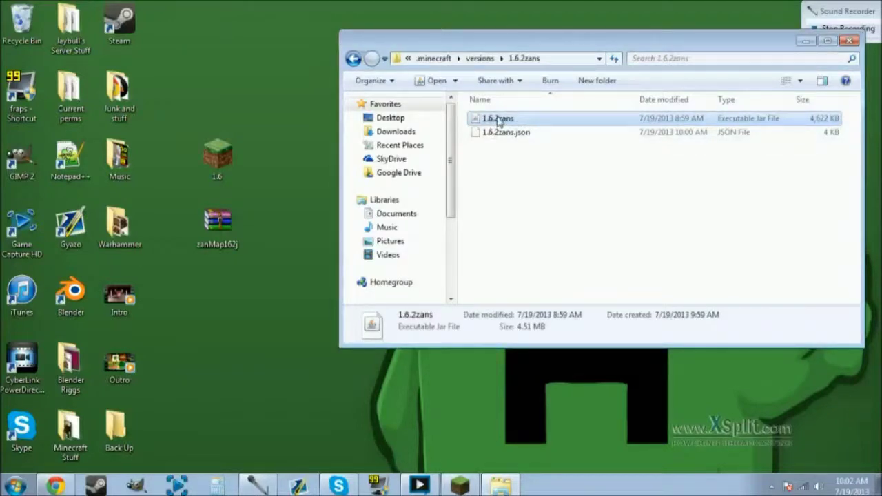
right_click(499, 120)
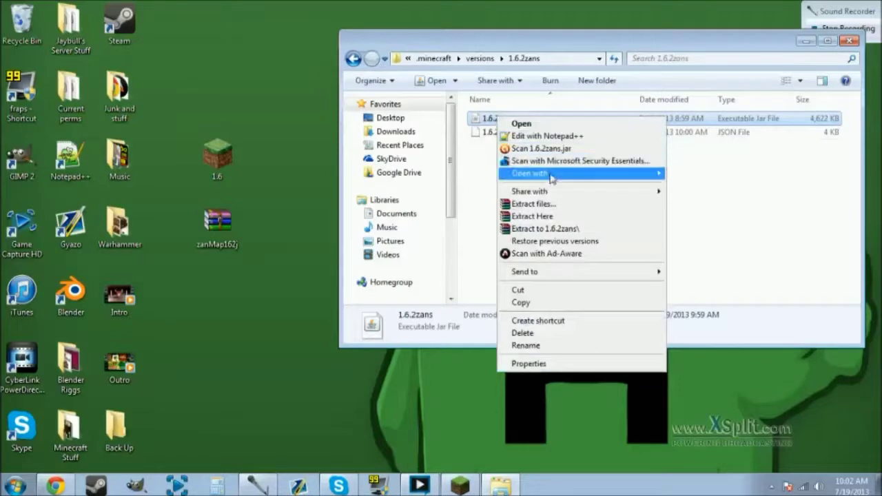
mouse_move(551, 180)
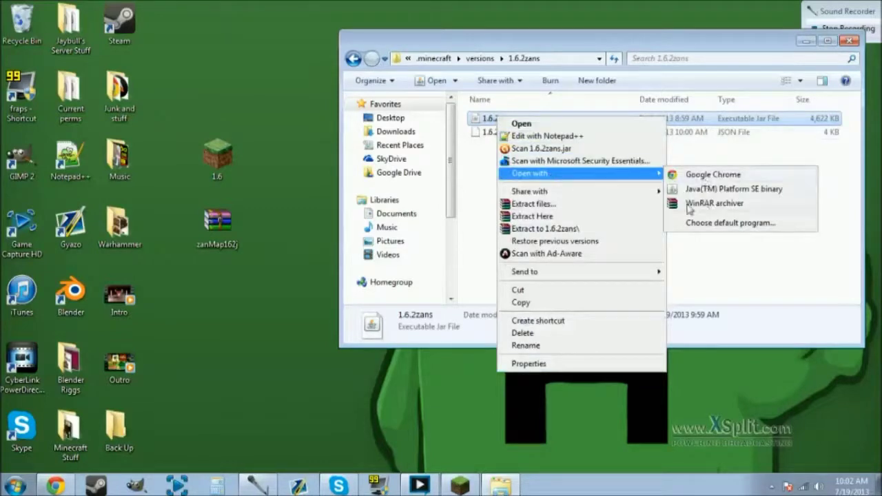
left_click(710, 204)
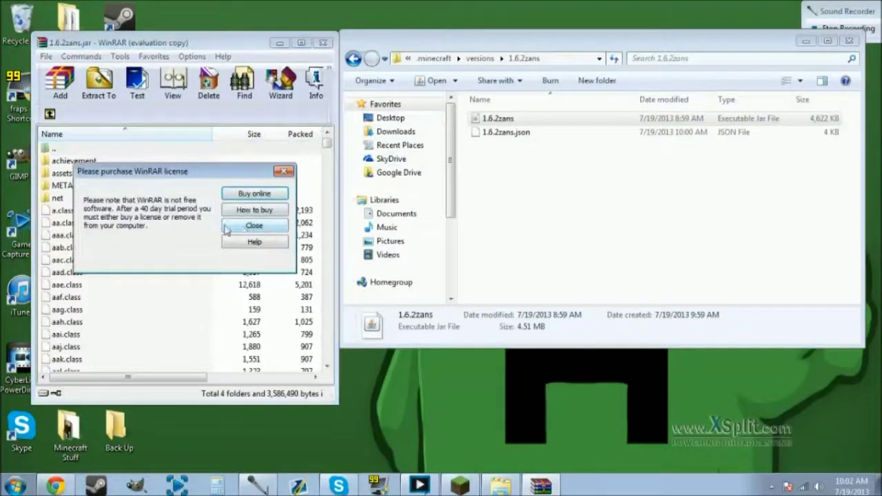
left_click(255, 228)
left_click_drag(245, 42, 1, 43)
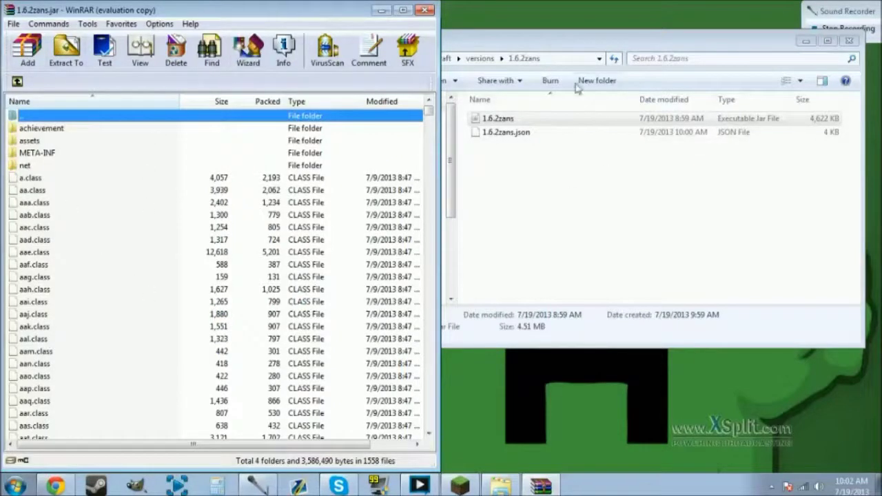
Minimize the 1.6.2zans folder window and the jar's archive window to reveal the desktop
left_click(519, 123)
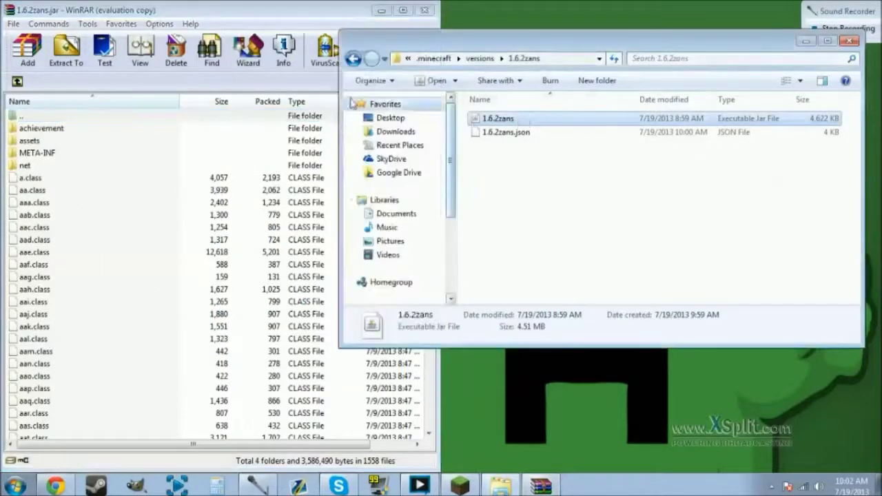
left_click(228, 9)
left_click(648, 158)
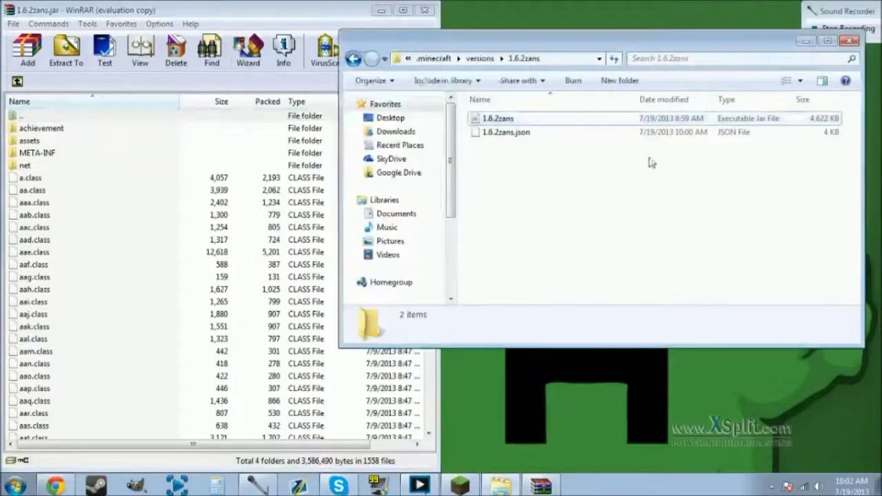
left_click(805, 42)
left_click(423, 11)
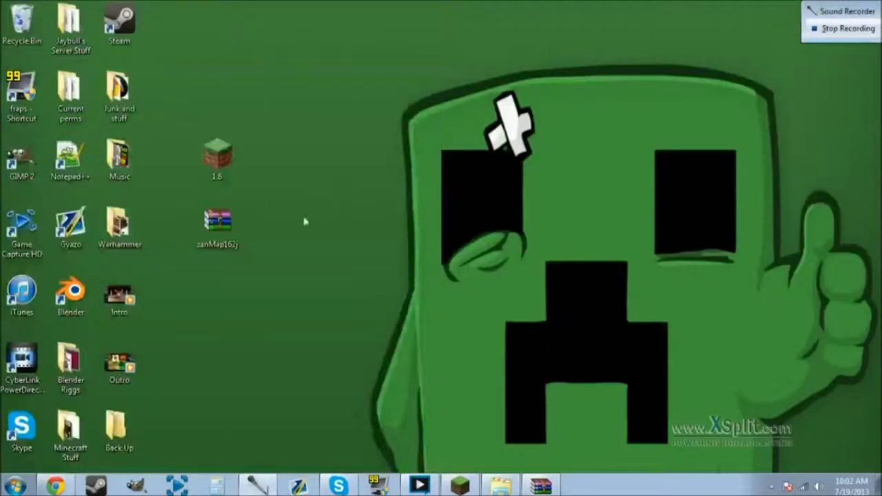
Open the desktop zanMap162j archive with WinRAR and dock its window beside the 1.6.2zans.jar archive window
right_click(220, 220)
mouse_move(290, 312)
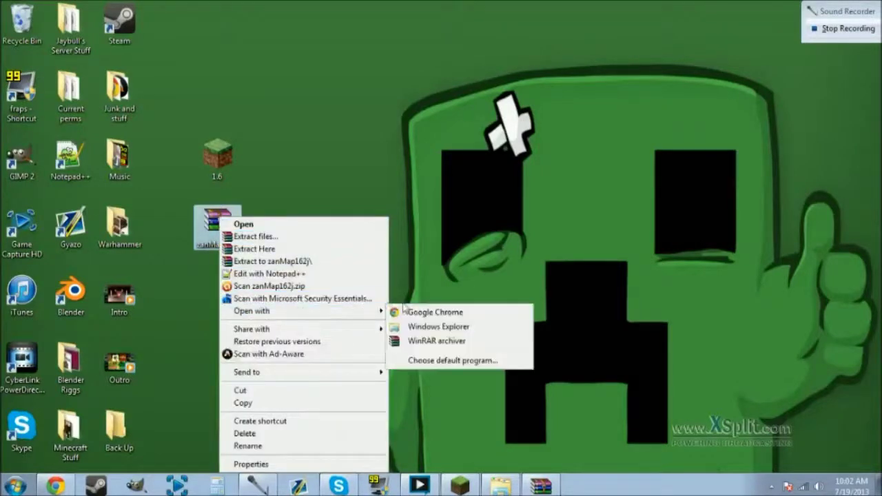
left_click(435, 342)
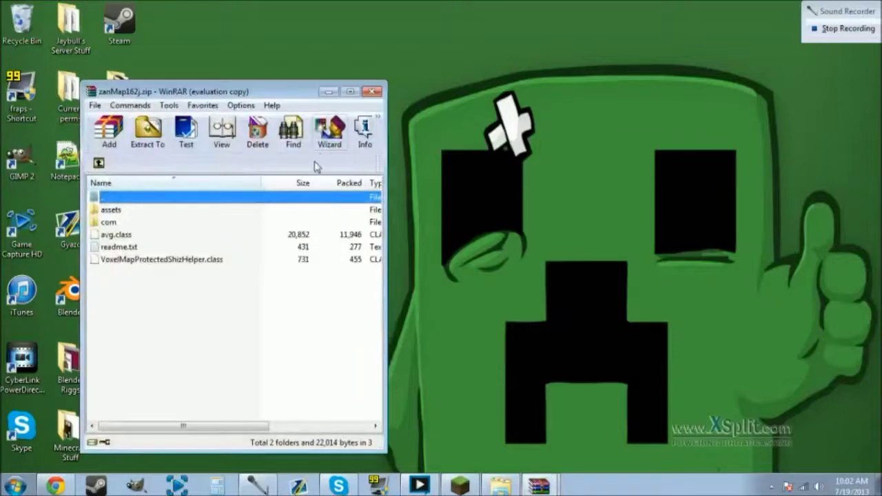
left_click(308, 276)
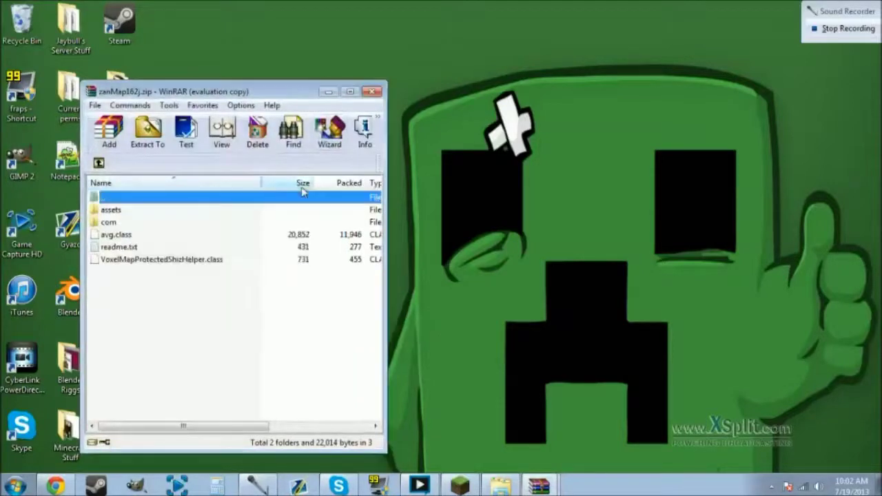
left_click_drag(256, 95, 881, 67)
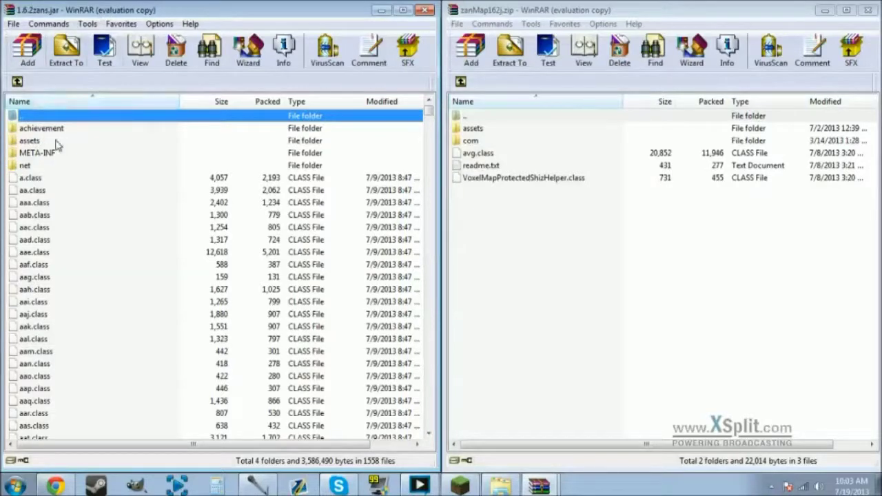
Delete the META-INF folder from 1.6.2zans.jar and confirm the deletion
left_click(39, 154)
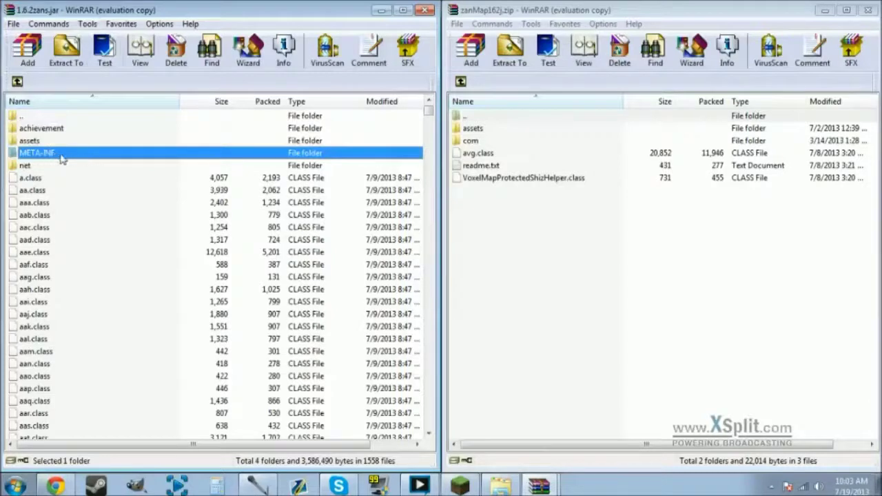
right_click(58, 158)
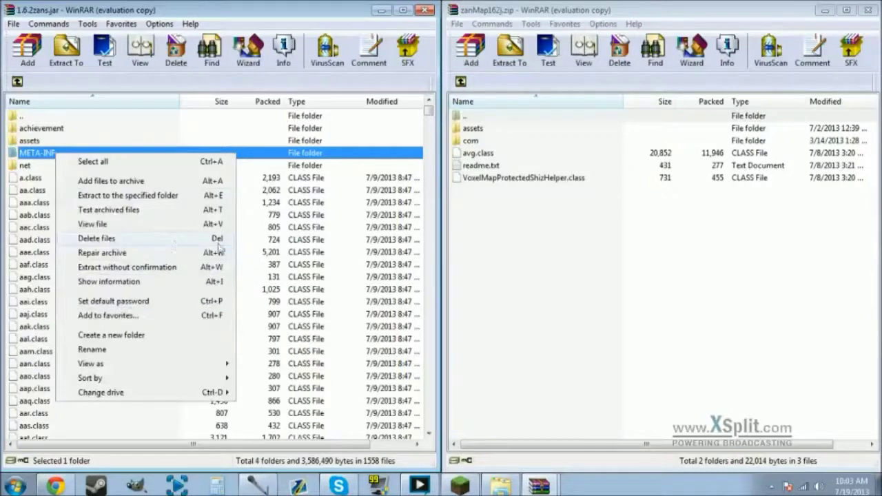
left_click(91, 239)
left_click(466, 286)
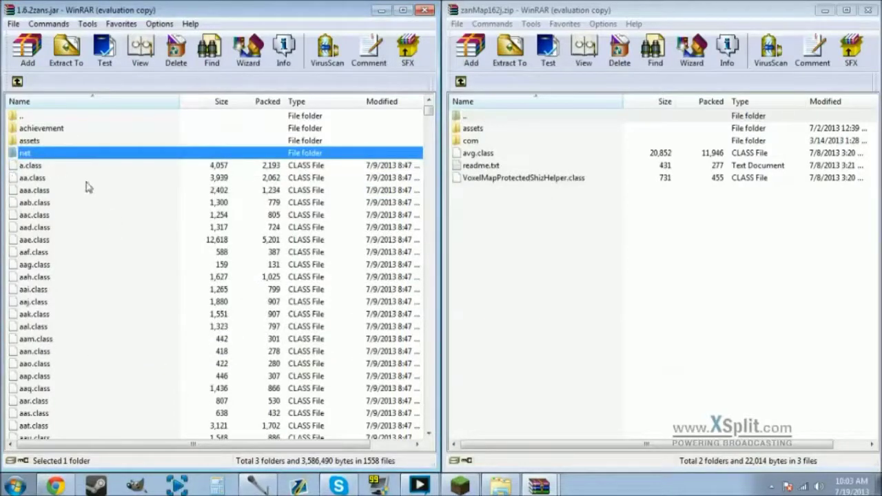
Add all files and folders from zanMap162j.zip to 1.6.2zans.jar, checking the target path and keeping the Add and replace files mode
left_click(519, 205)
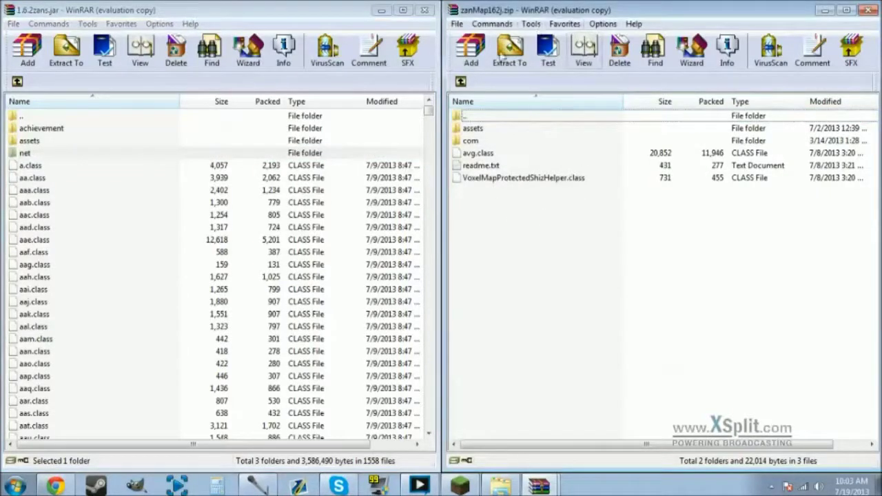
left_click_drag(474, 190, 494, 128)
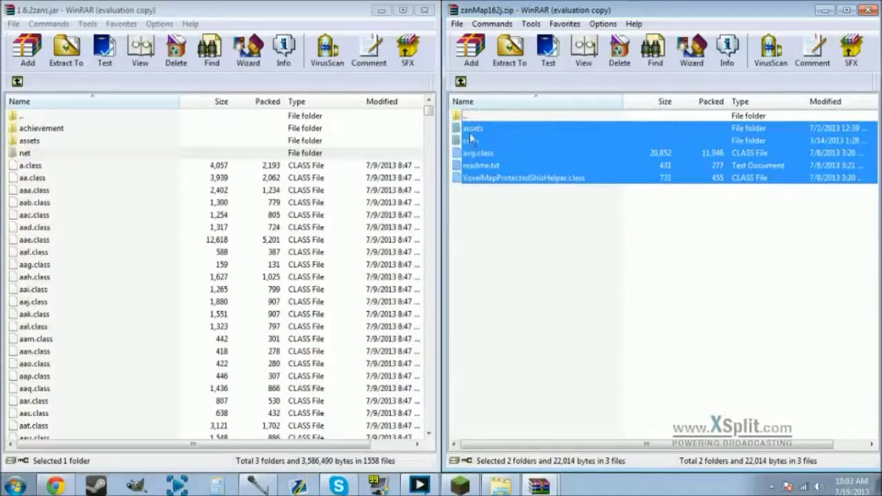
left_click_drag(469, 128, 393, 130)
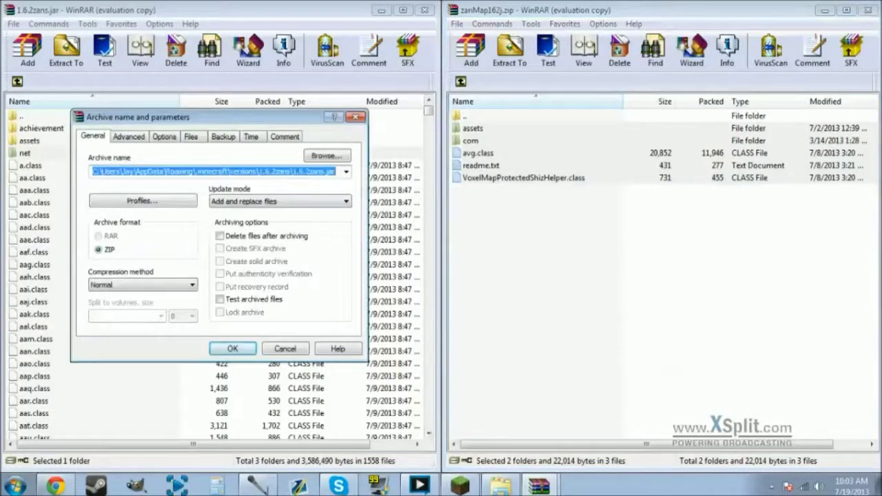
left_click(266, 171)
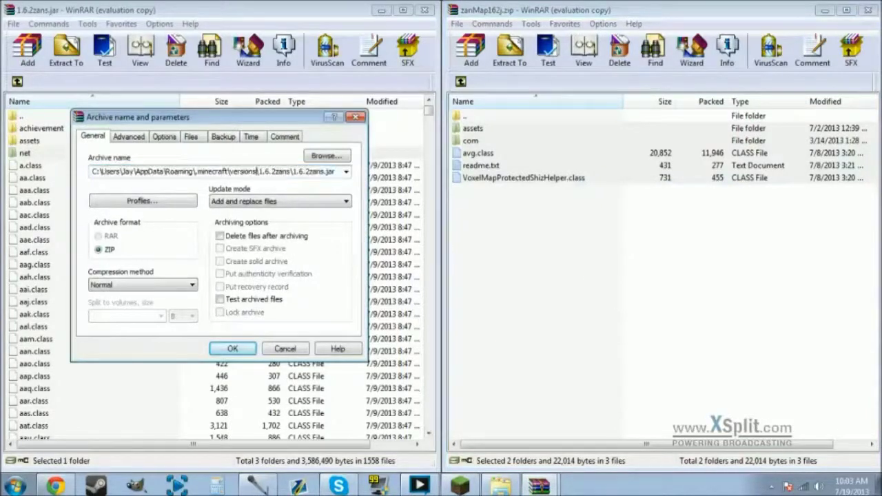
double_click(266, 171)
left_click(266, 172)
left_click_drag(291, 172, 335, 171)
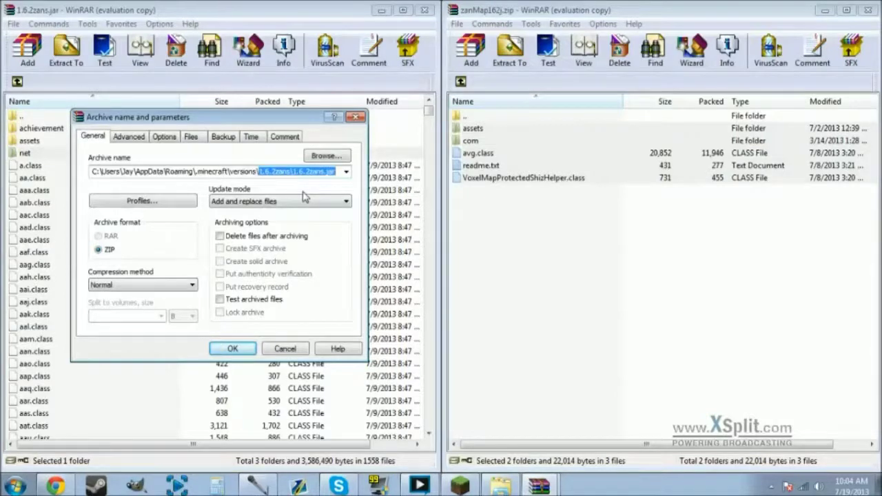
left_click(233, 350)
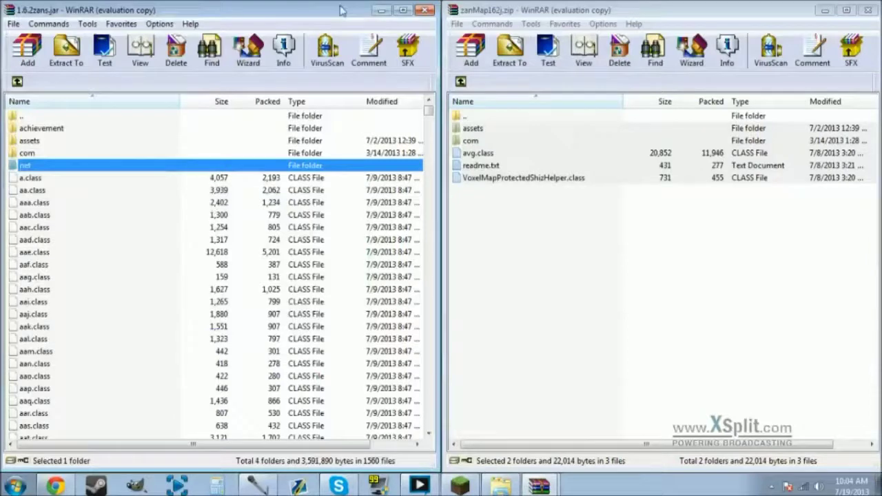
Close the zanMap162j.zip and 1.6.2zans.jar archive windows
left_click(641, 16)
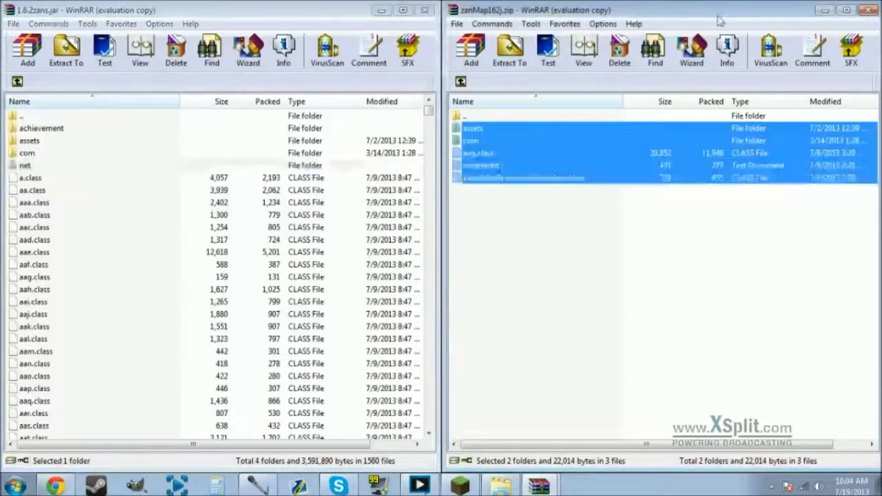
left_click(756, 239)
left_click(869, 11)
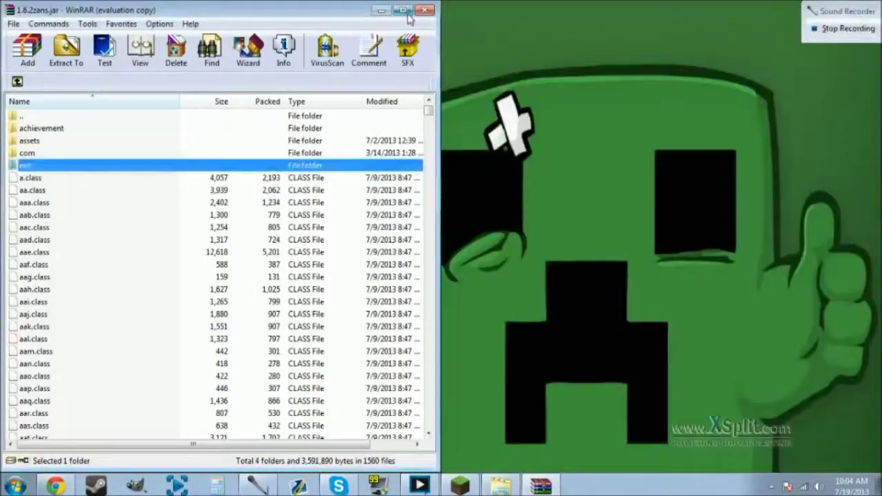
left_click(425, 10)
Switch to the Minecraft Launcher, check the current profile's available versions, keep Use Latest Version and save the profile
left_click(460, 486)
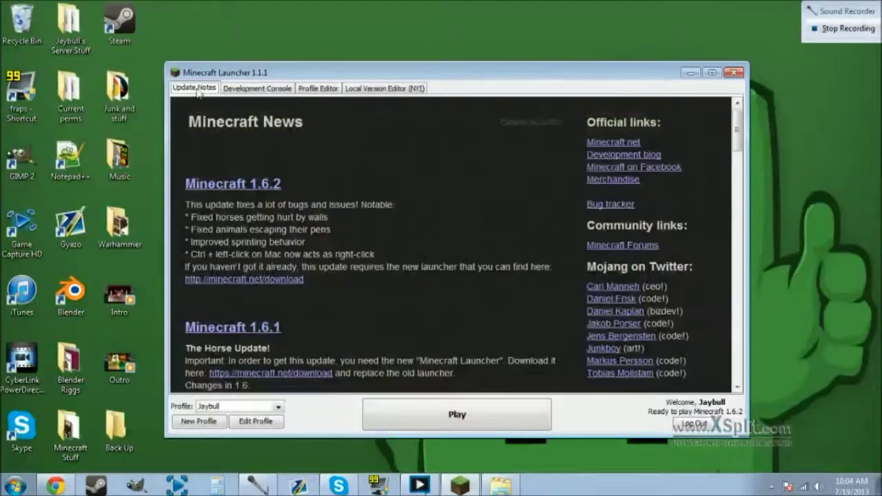
left_click(279, 411)
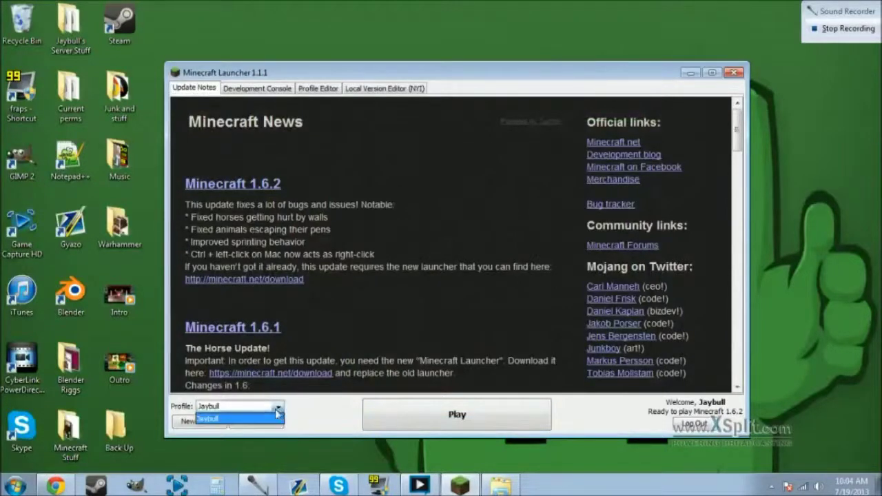
left_click(310, 420)
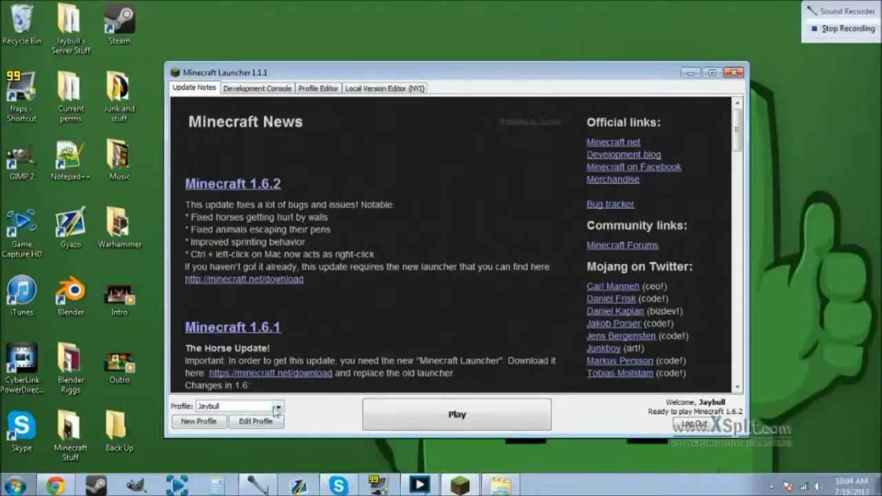
left_click(253, 422)
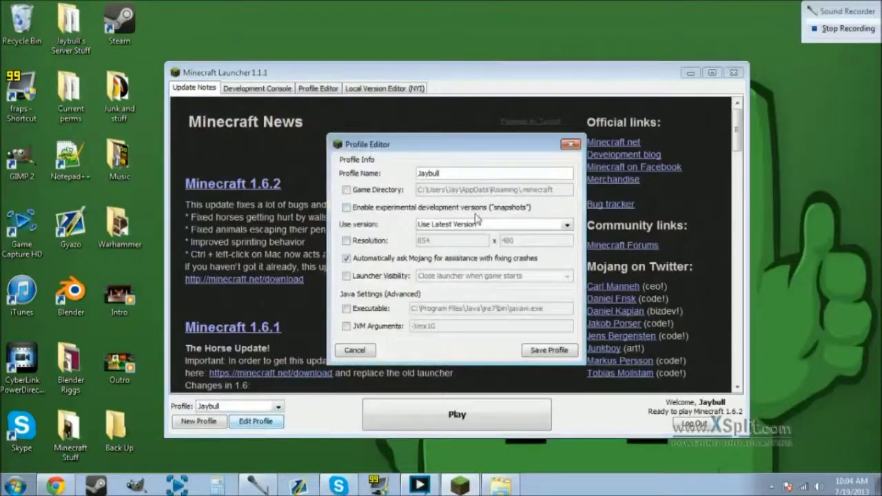
left_click(503, 229)
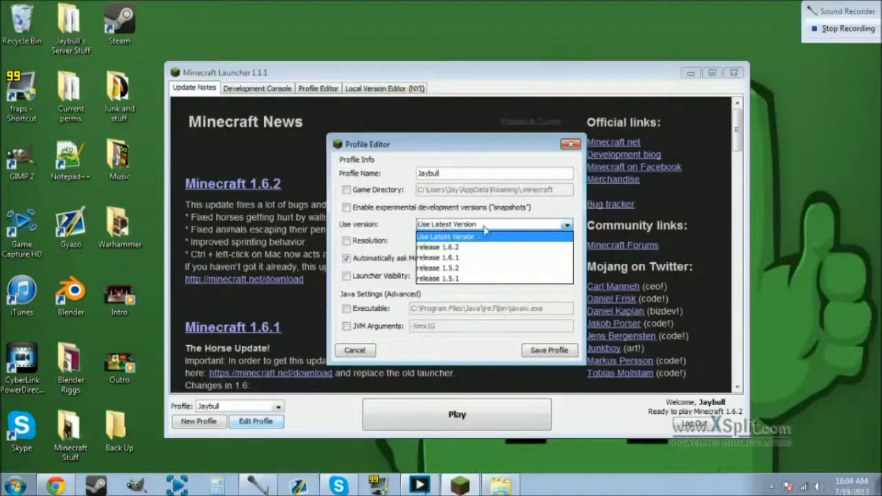
left_click(484, 229)
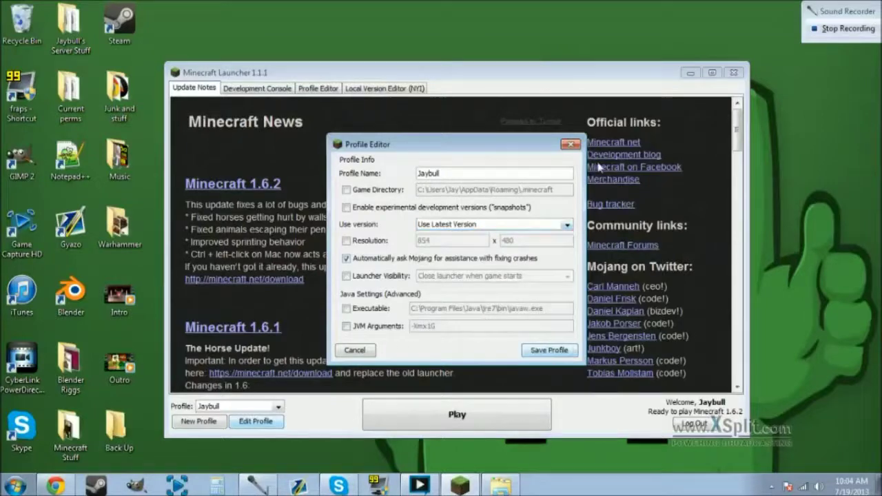
left_click(535, 348)
Start the game from the launcher, close it at the title screen, and reopen the launcher with the desktop 1.6 file
left_click(459, 416)
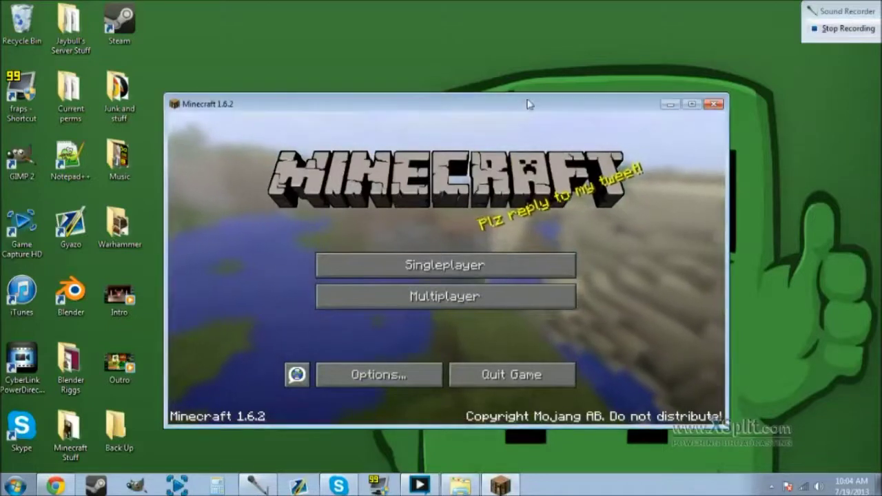
left_click(712, 104)
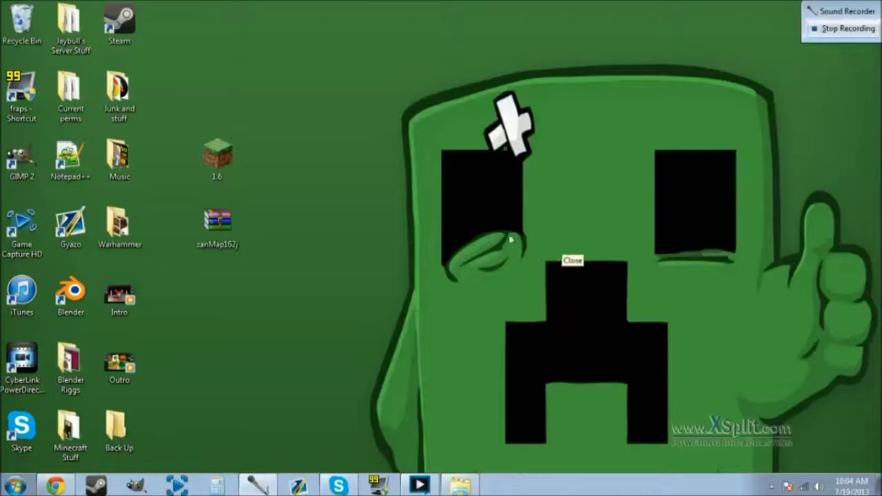
double_click(224, 162)
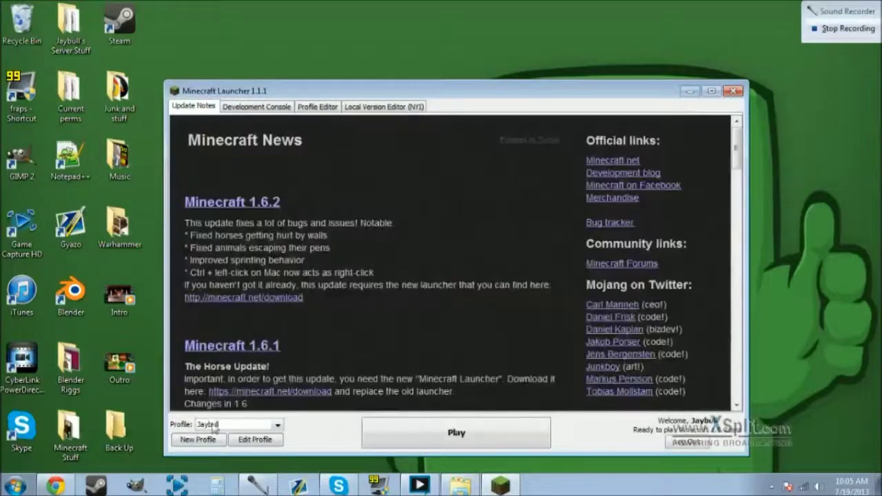
Edit the current launcher profile and set its version to release 1.6.2zans
left_click(253, 442)
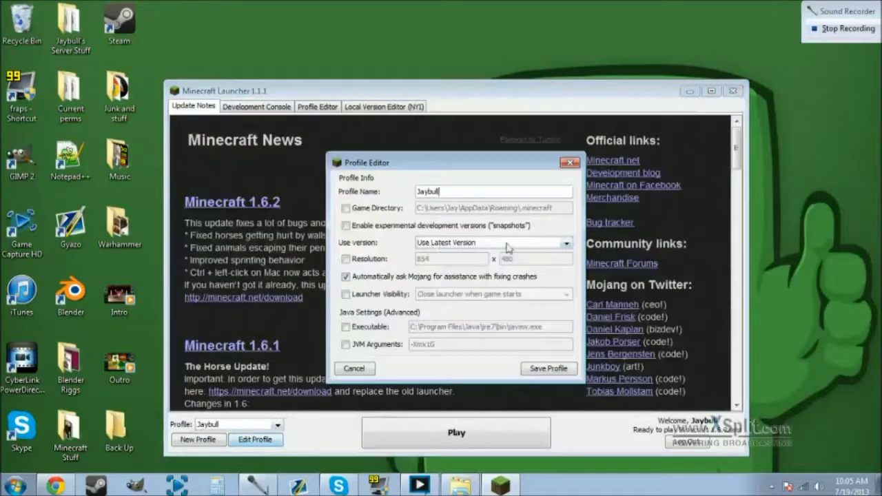
left_click(536, 245)
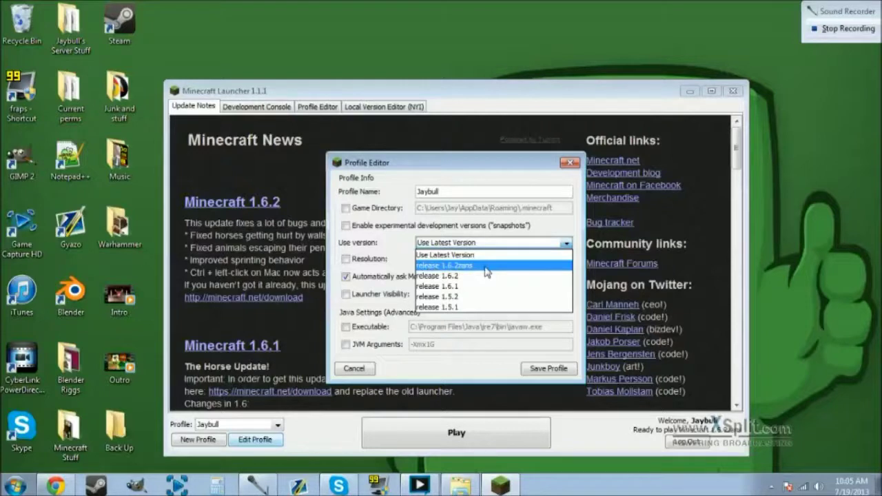
left_click(445, 254)
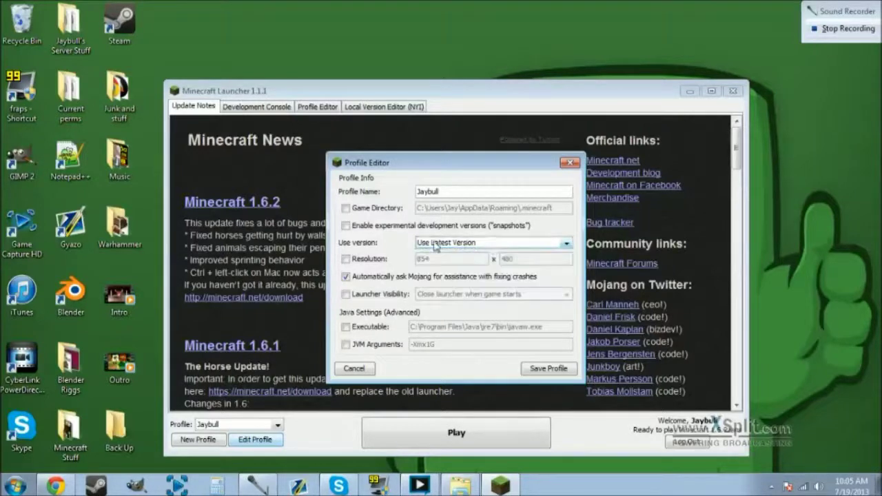
left_click(565, 243)
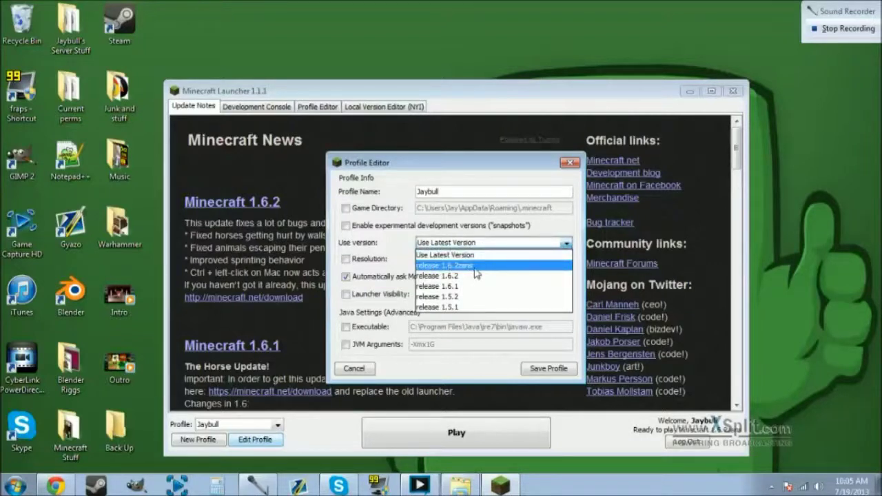
left_click(477, 267)
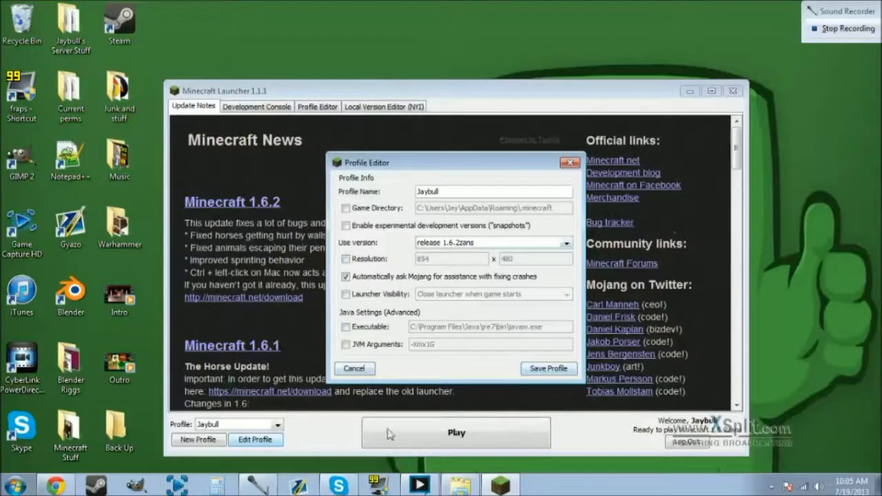
Examine the jar and JSON files in the 1.6.2zans version folder and in the original 1.6.2 version folder
left_click(465, 477)
left_click(524, 120)
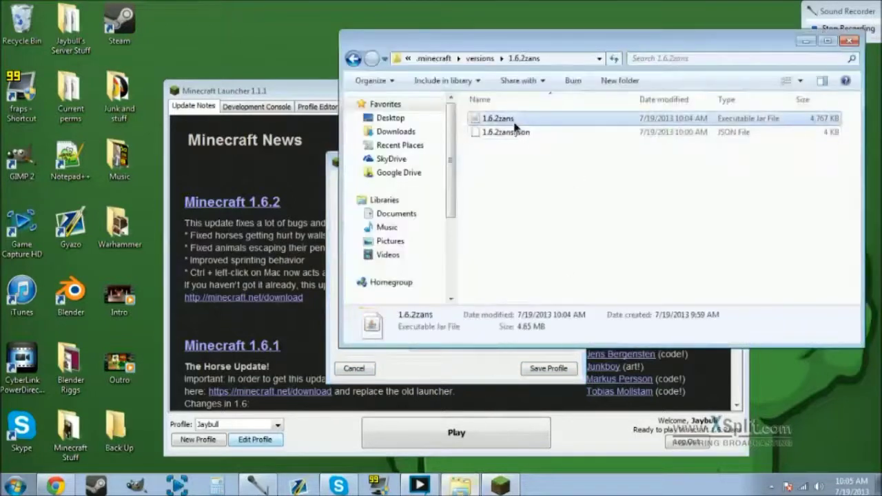
left_click(500, 175)
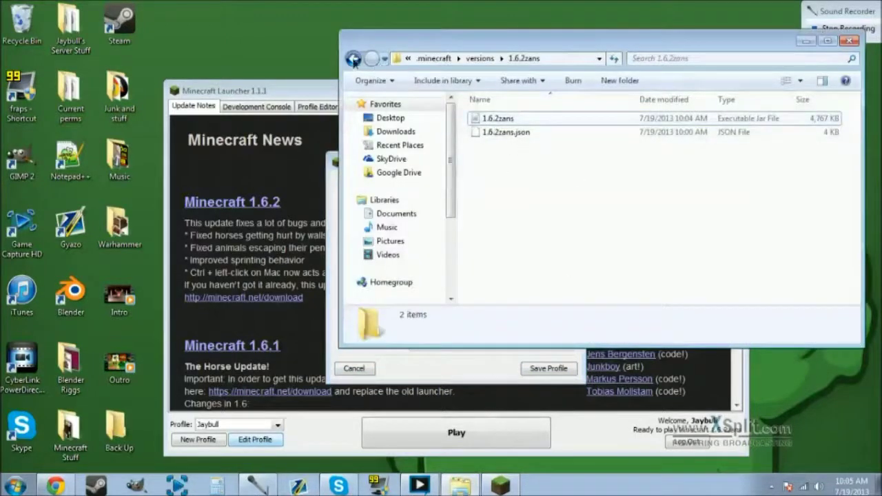
left_click(353, 59)
double_click(483, 118)
left_click_drag(512, 172, 483, 128)
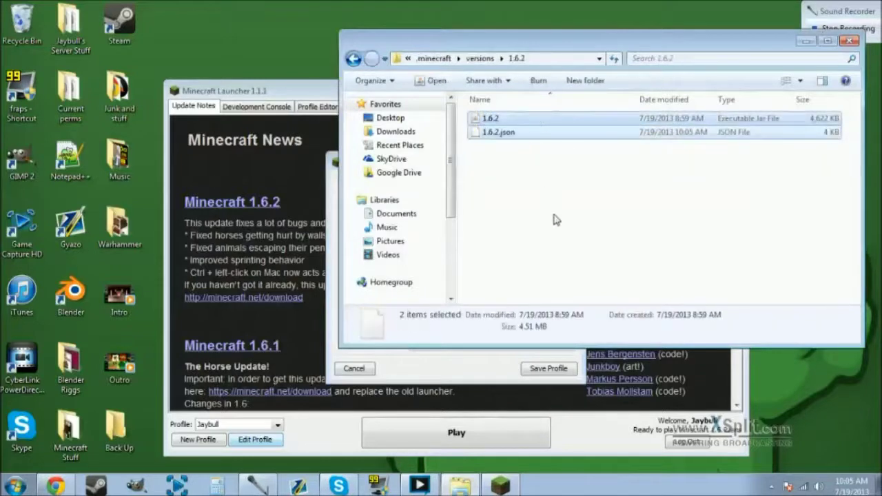
Compare the jar files in the 1.6.2 and 1.6.2zans version folders, and close the folder window
left_click(494, 166)
left_click(491, 119)
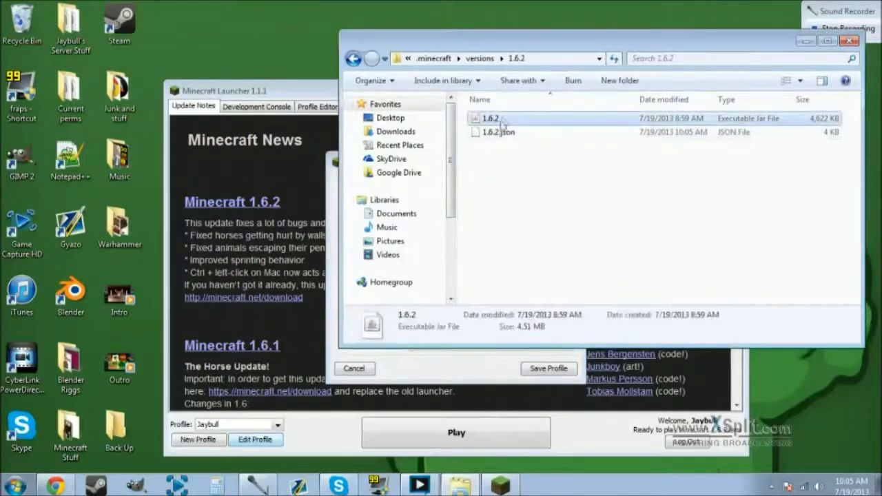
left_click(353, 59)
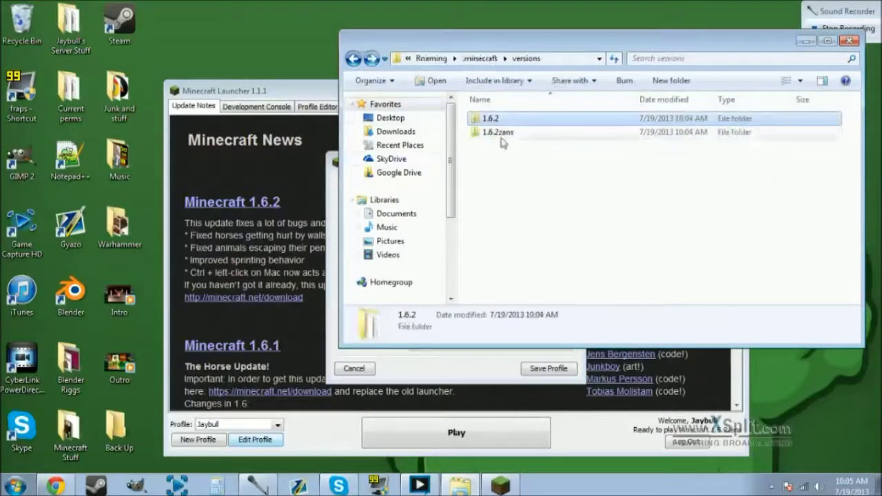
double_click(501, 136)
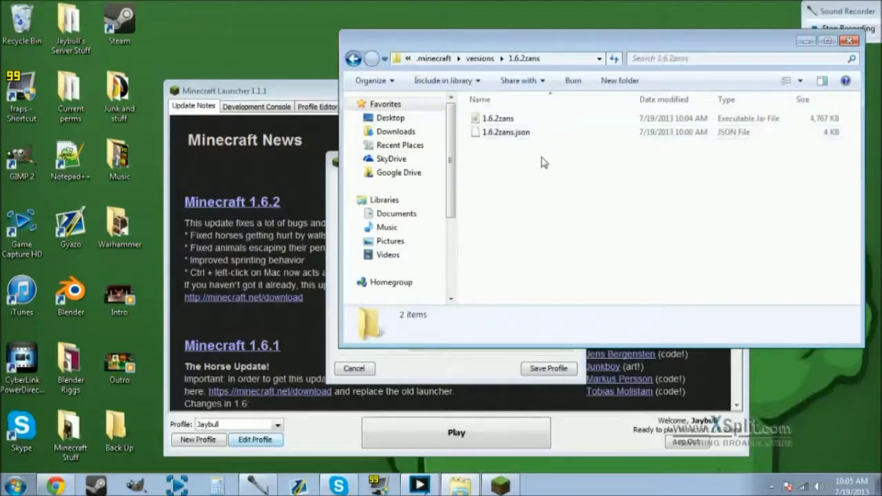
left_click(511, 121)
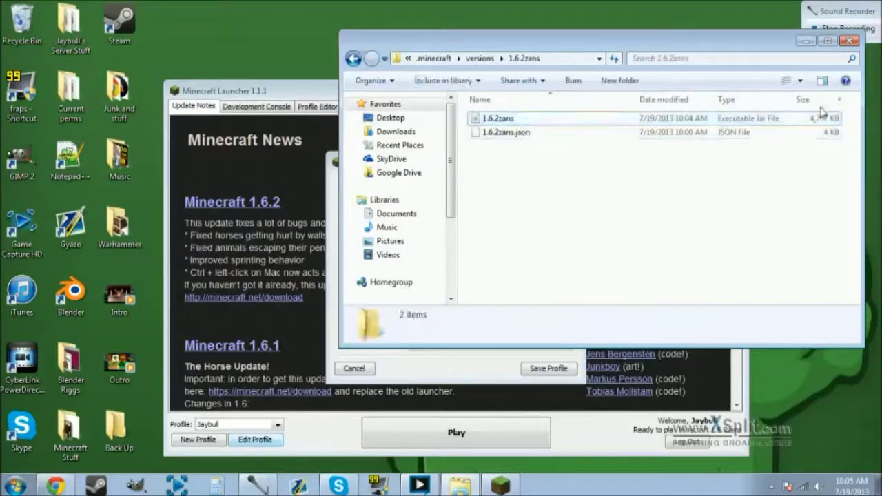
left_click(571, 231)
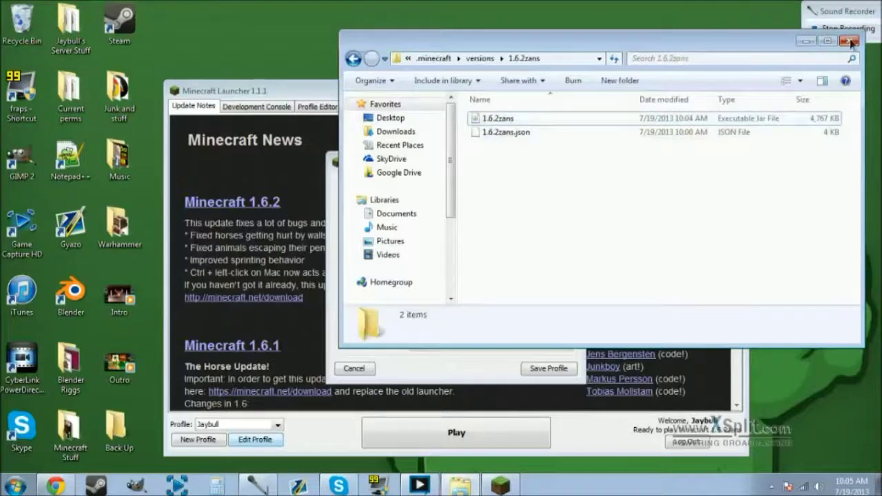
left_click(851, 42)
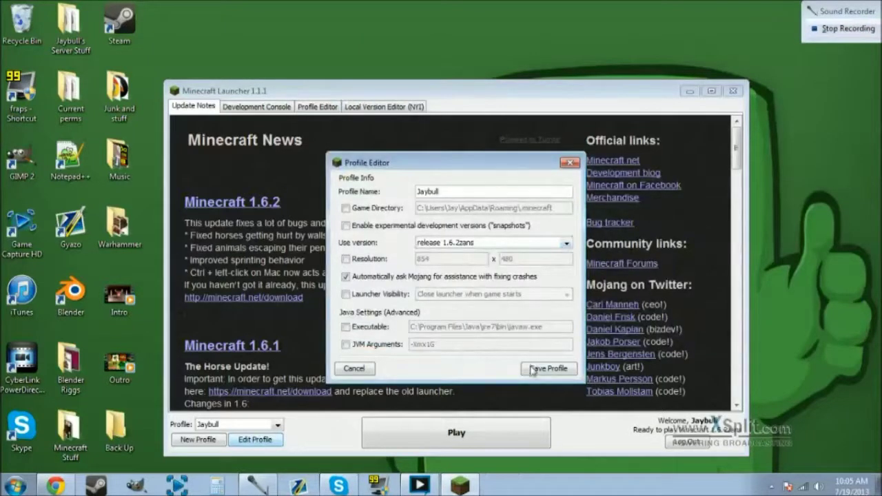
Keep release 1.6.2zans as the profile's version, save the profile and launch the game
left_click(489, 244)
left_click(473, 268)
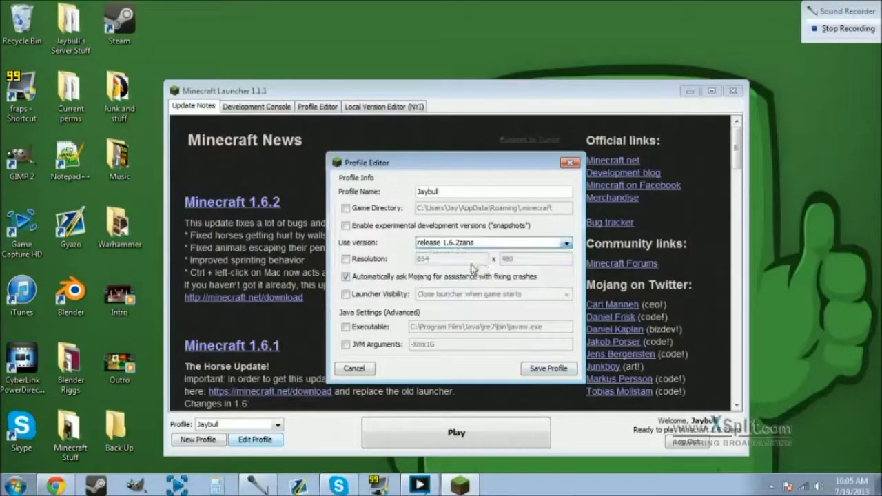
left_click(549, 368)
left_click(510, 433)
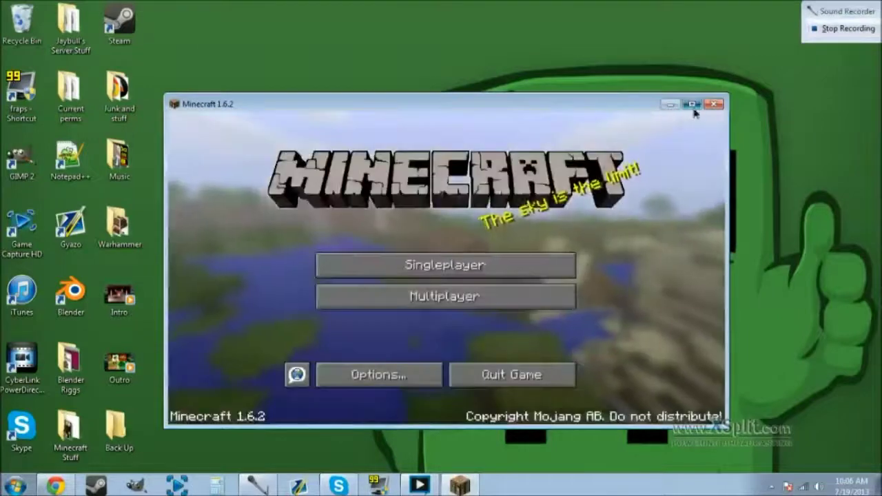
Maximize the game window and join the multiplayer server "Mah Servuh!"
left_click(692, 103)
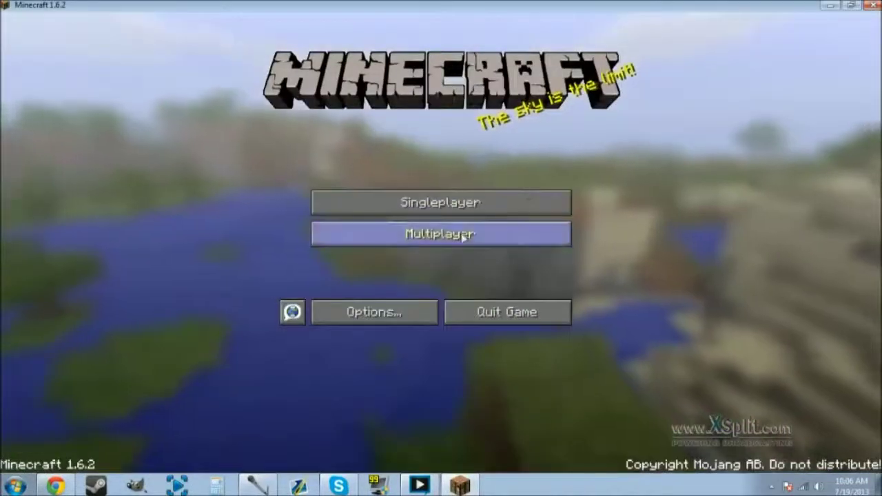
left_click(513, 235)
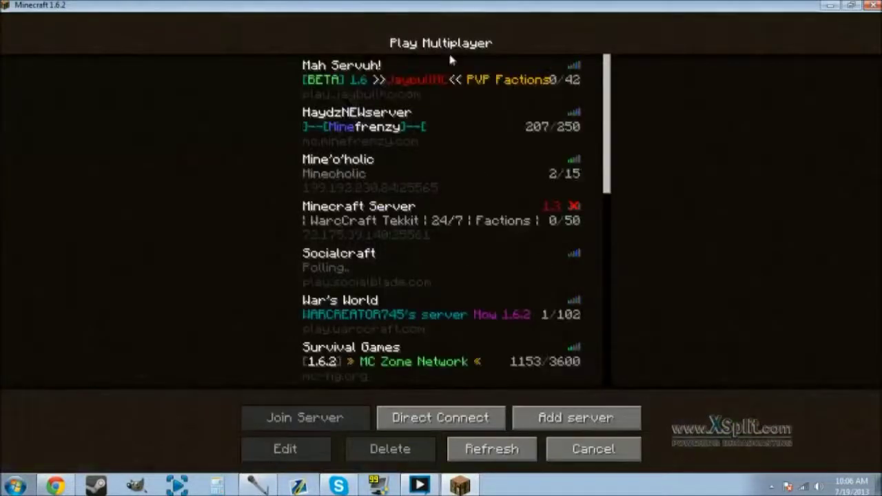
double_click(404, 78)
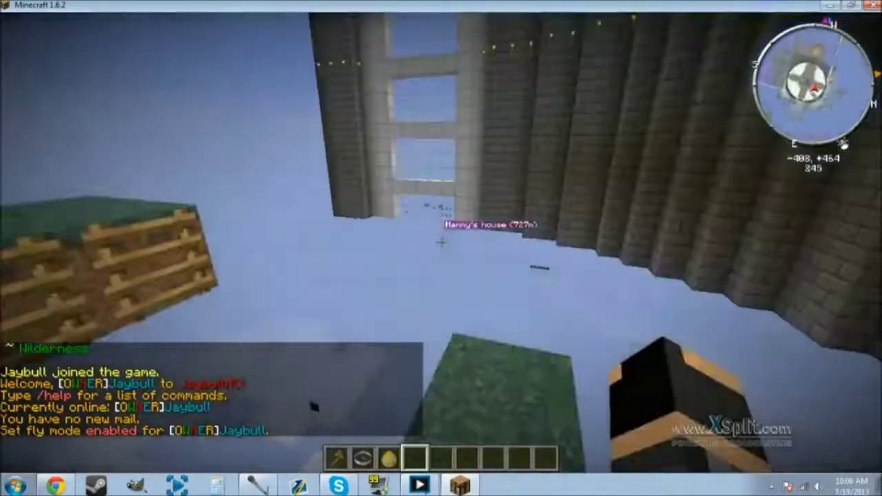
Use chat commands to set the world's weather to sun and its time to 1000 ticks
type("/weath")
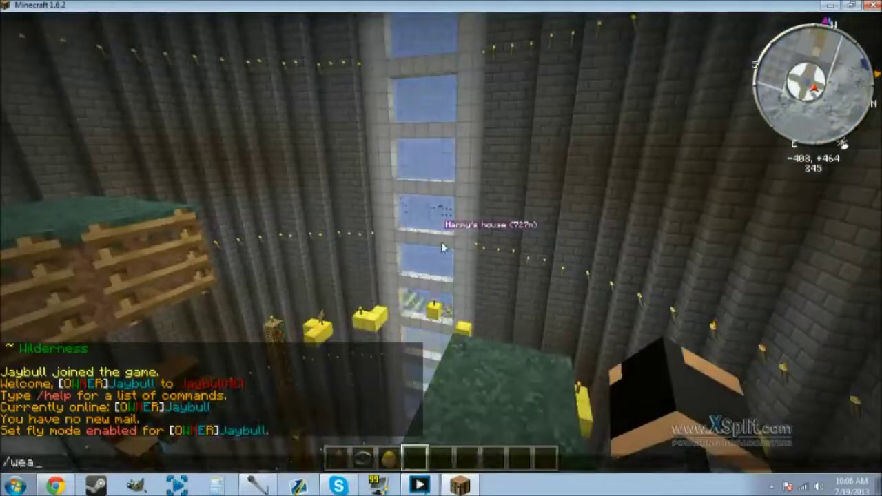
type("er")
key("Escape")
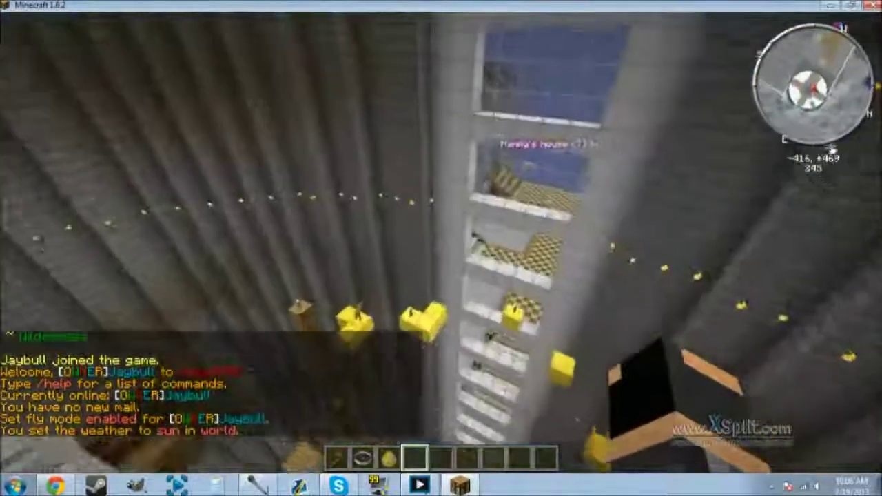
type("/time se")
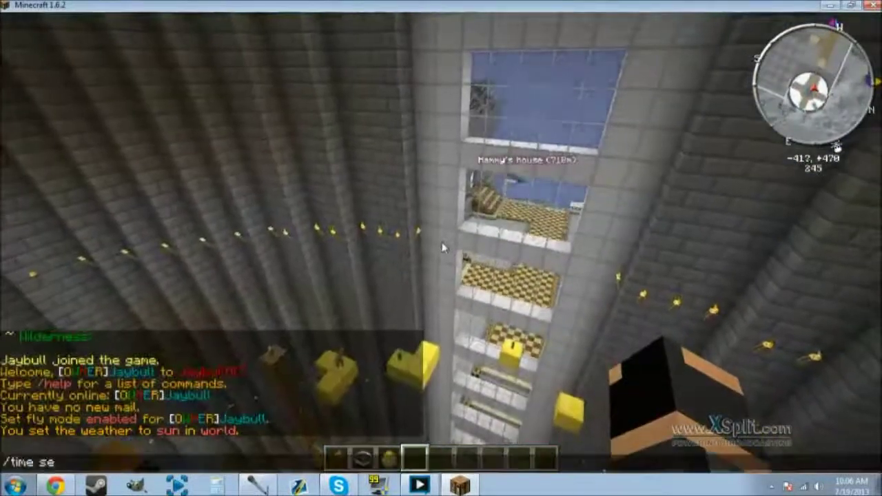
type("t 10w")
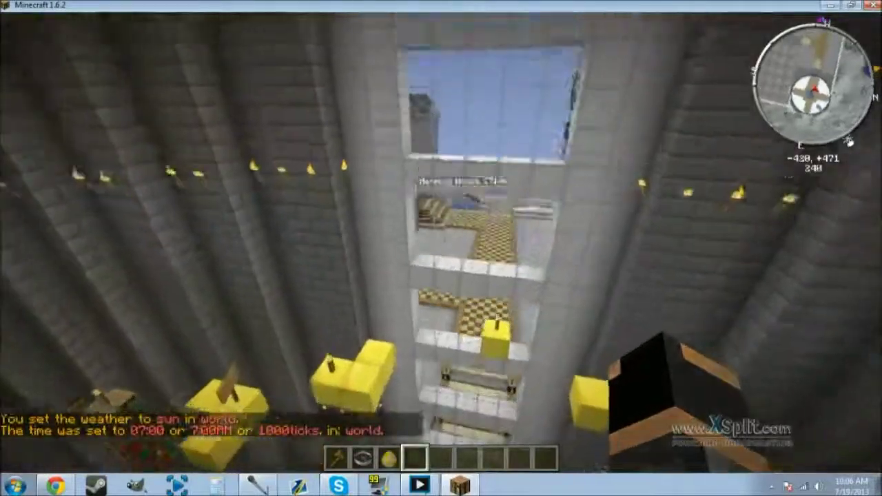
Fly down out of the tower in third-person view and move along the checkered walkway
type("w")
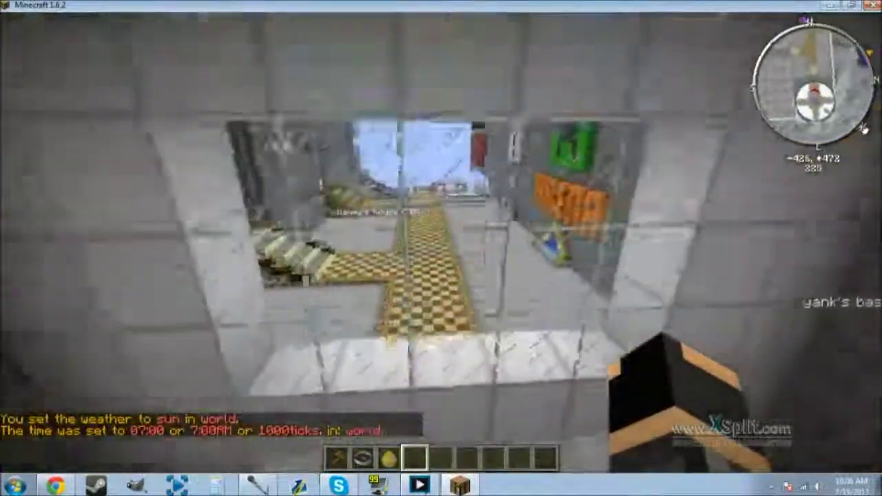
type("w")
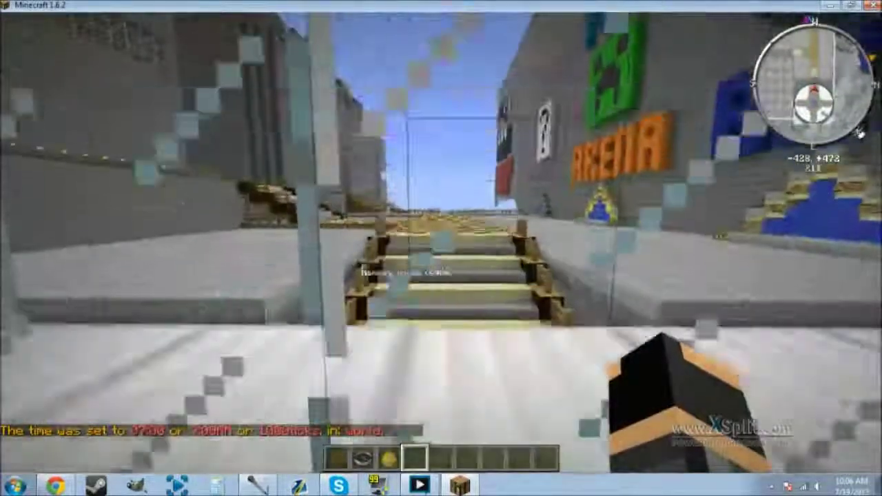
key("F5")
key("w")
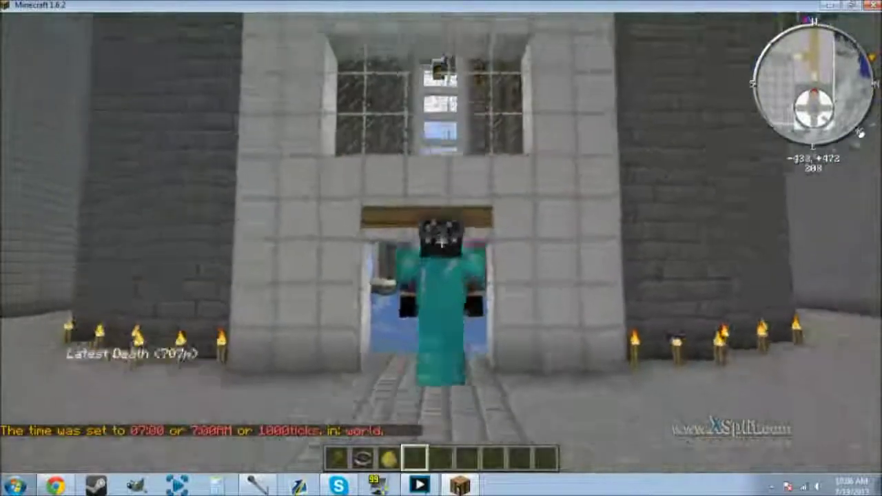
key("w")
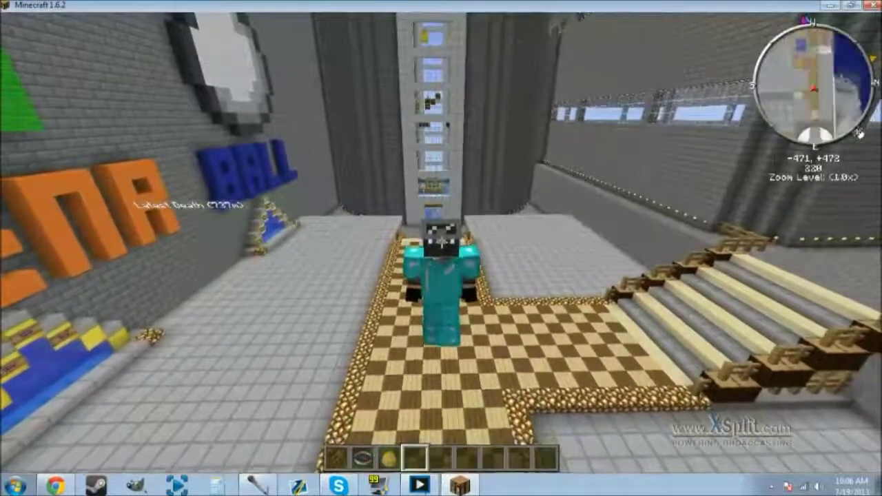
Create an enabled minimap waypoint named "woo hooo" at the character's current position
key("m")
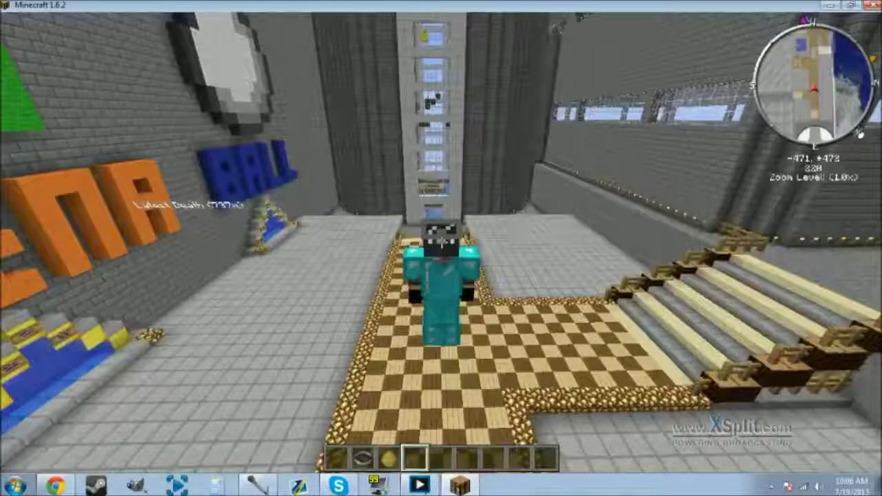
key("n")
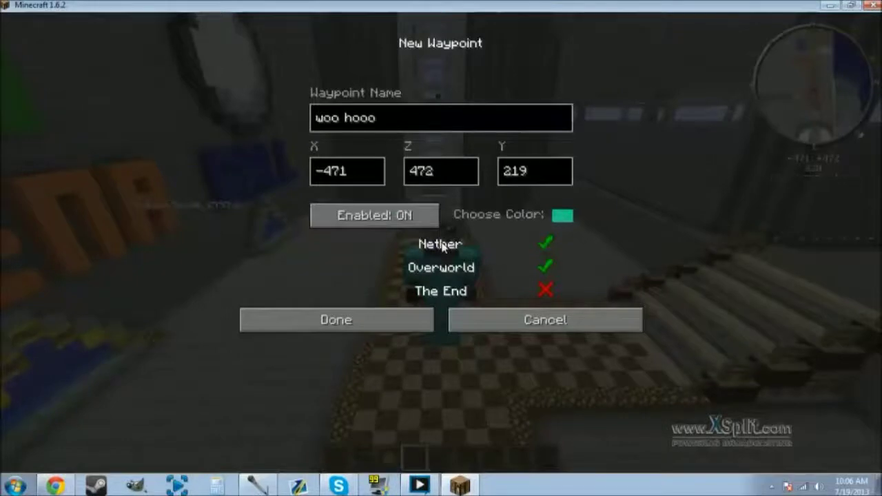
key("w")
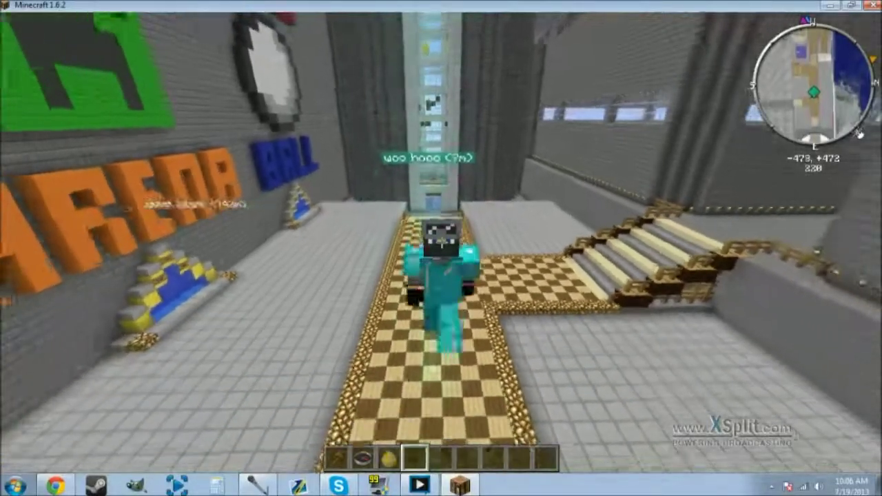
Walk away from the new waypoint, check its marker on the minimap from different directions, and close the game
key("w")
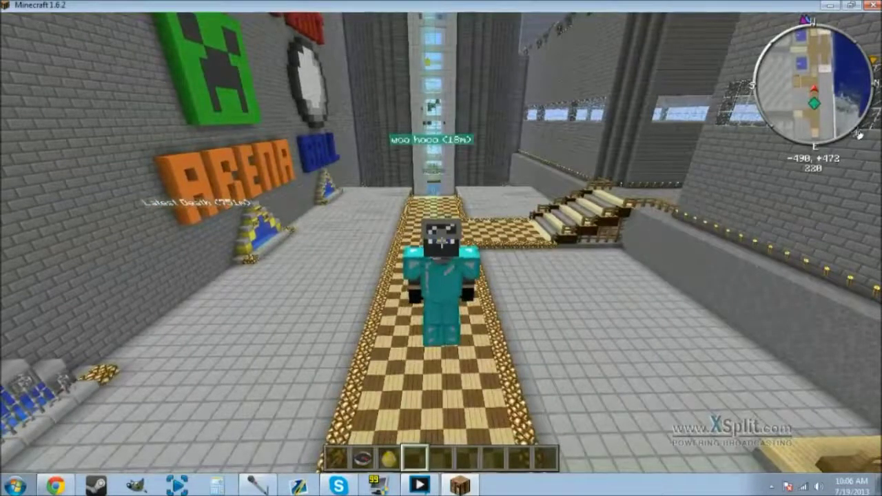
mouse_move(753, 114)
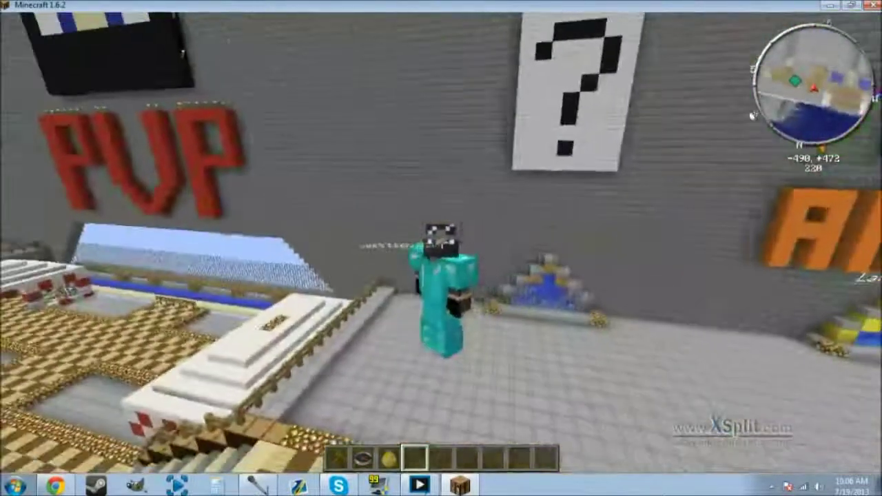
mouse_move(870, 125)
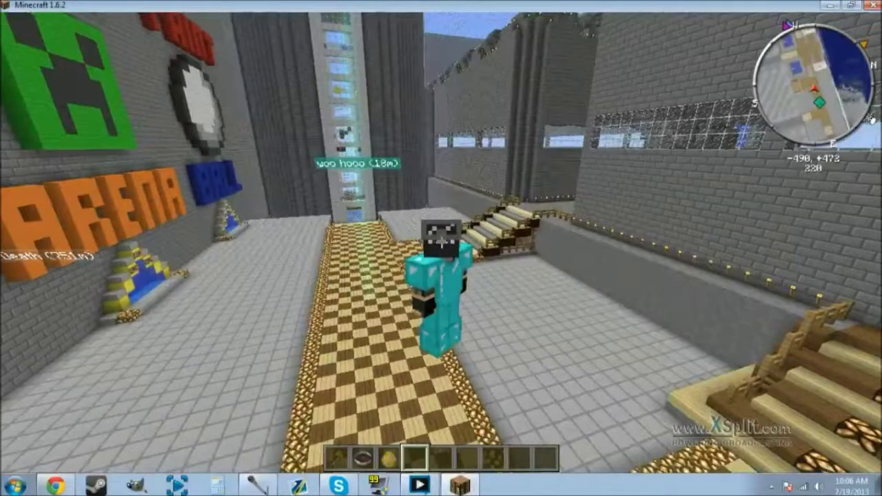
key("Escape")
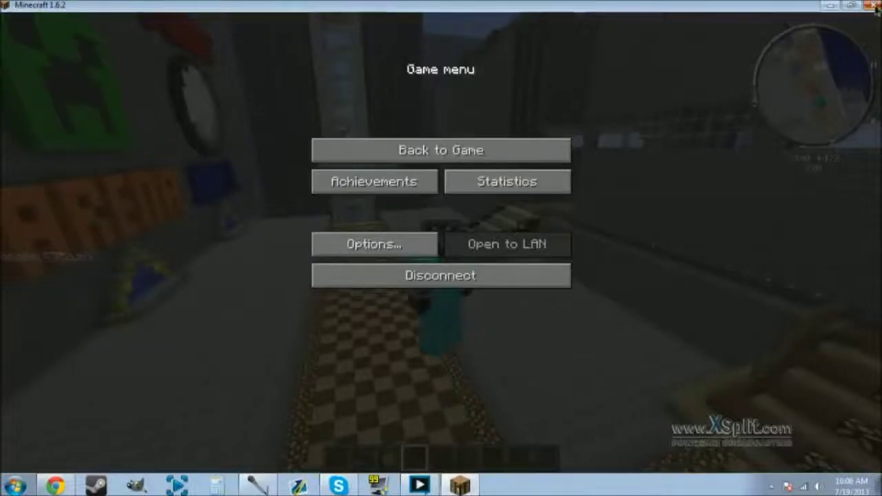
left_click(876, 5)
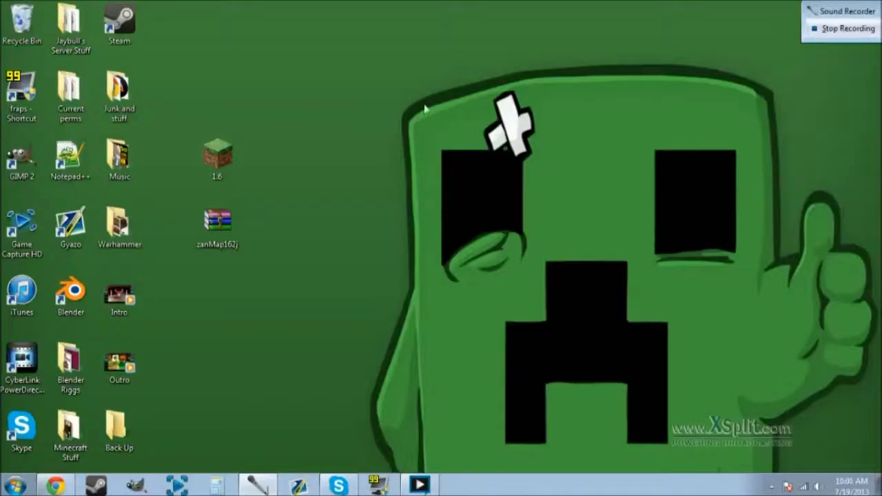